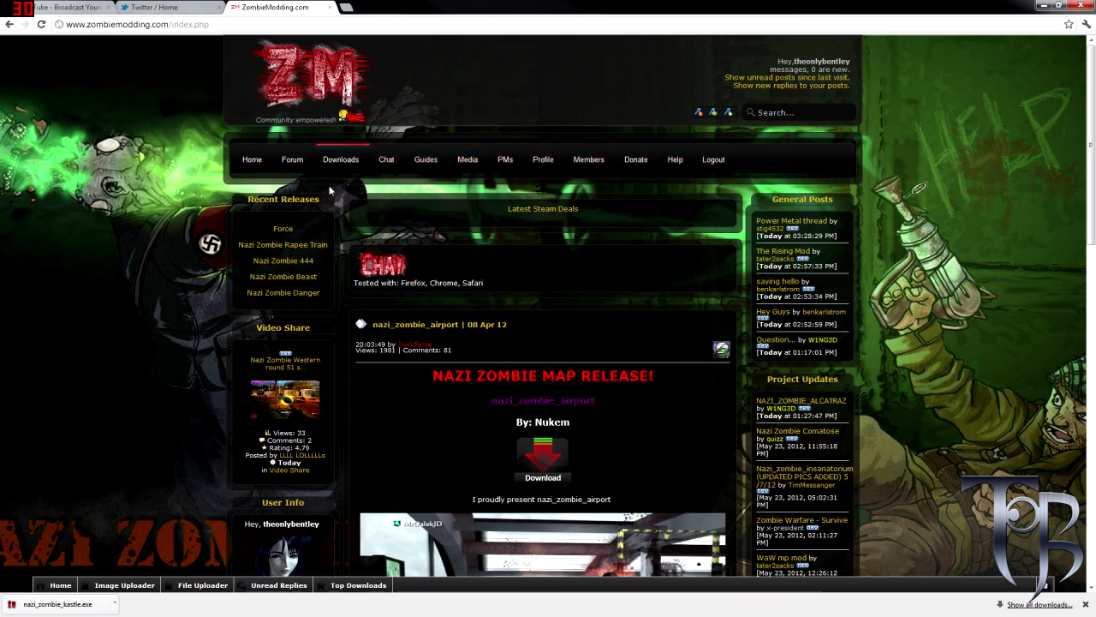
Open the Cod5 Zombies Latest Releases board and scroll through the listed map topics
mouse_move(340, 169)
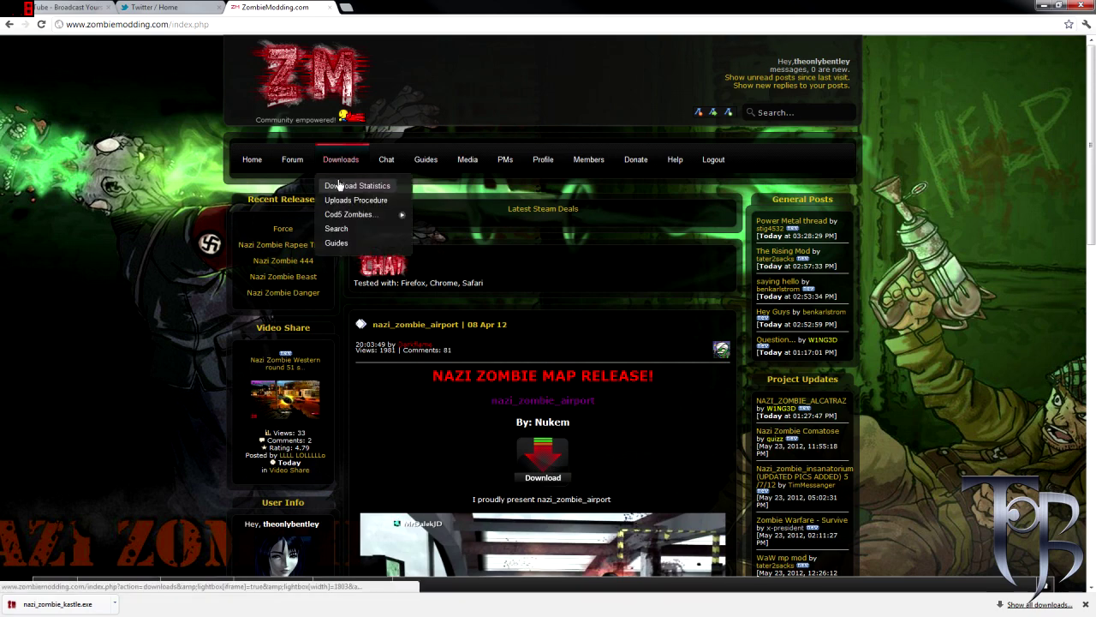
mouse_move(359, 215)
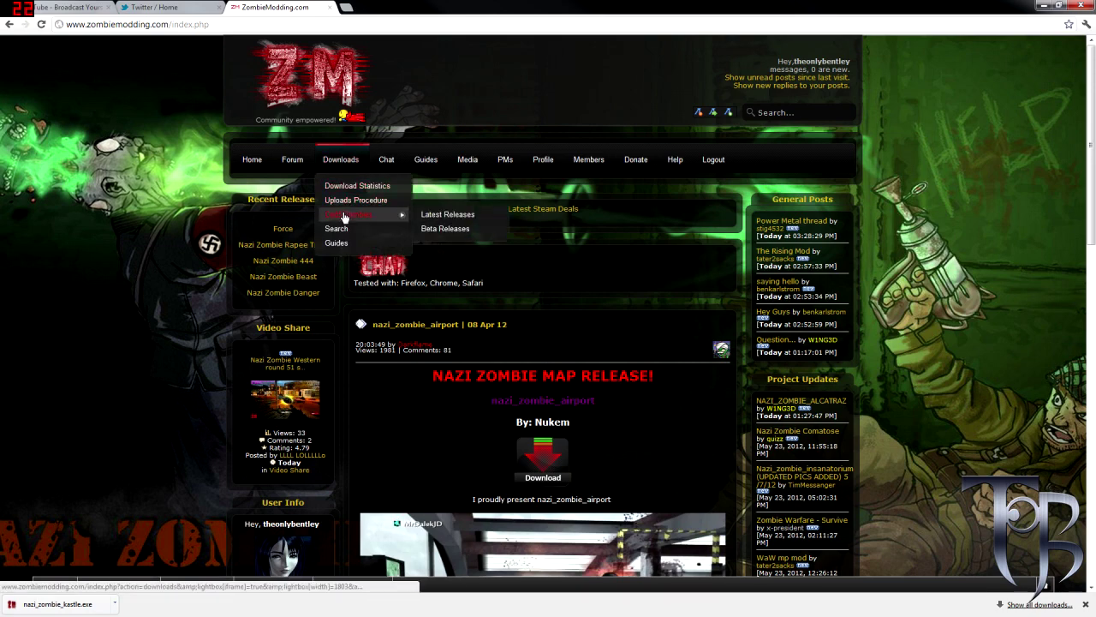
click(451, 217)
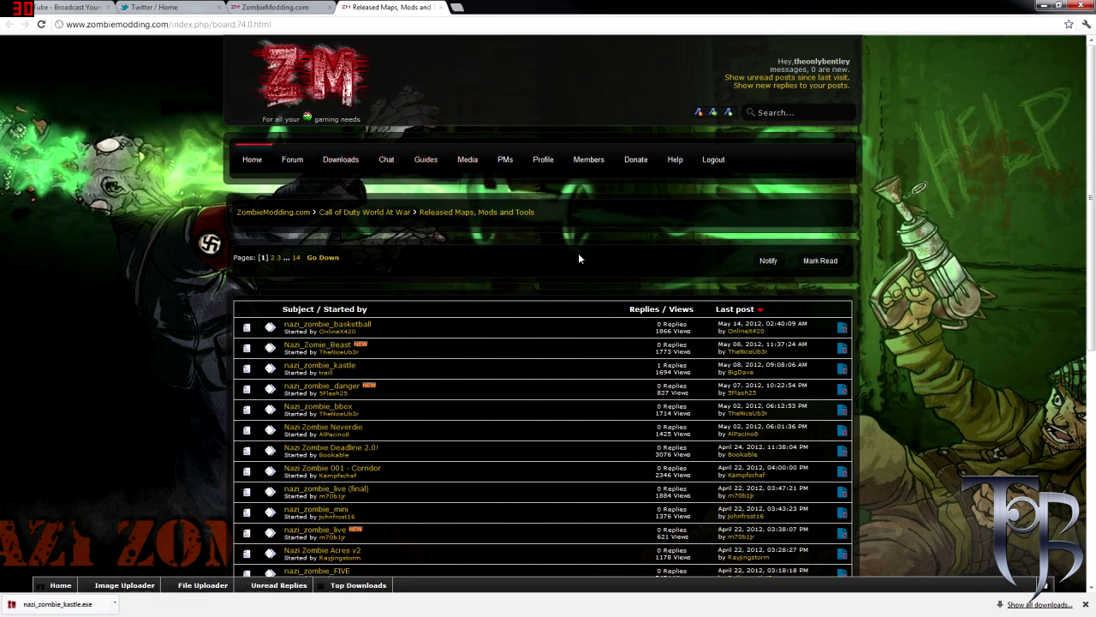
scroll(587, 274, down, 5)
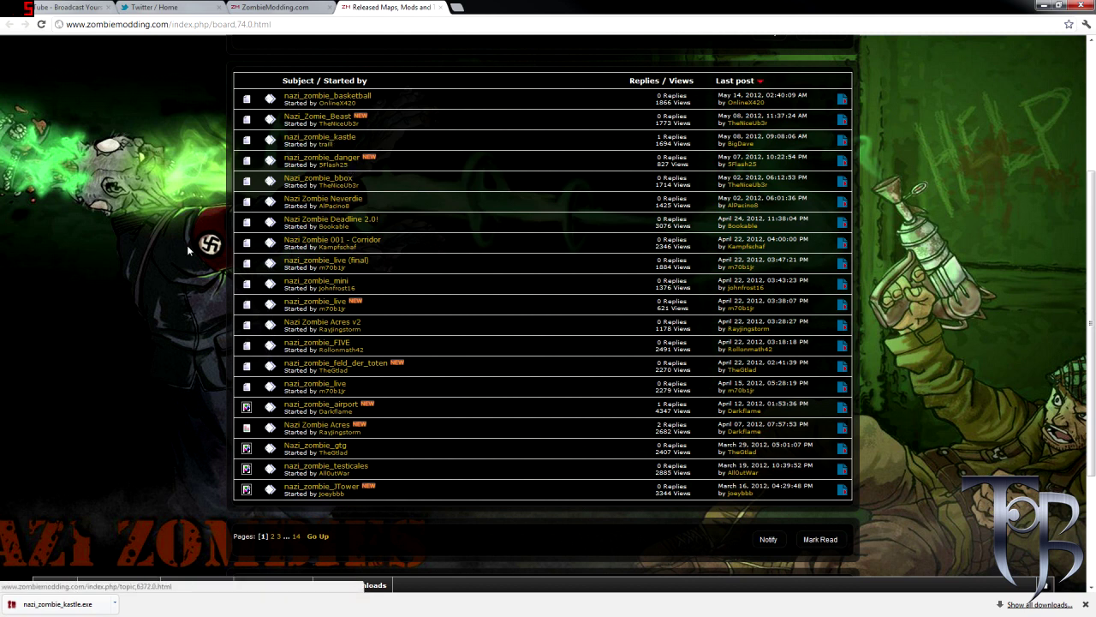
Open the nazi_zombie_kastle map topic and scroll through its post
click(319, 137)
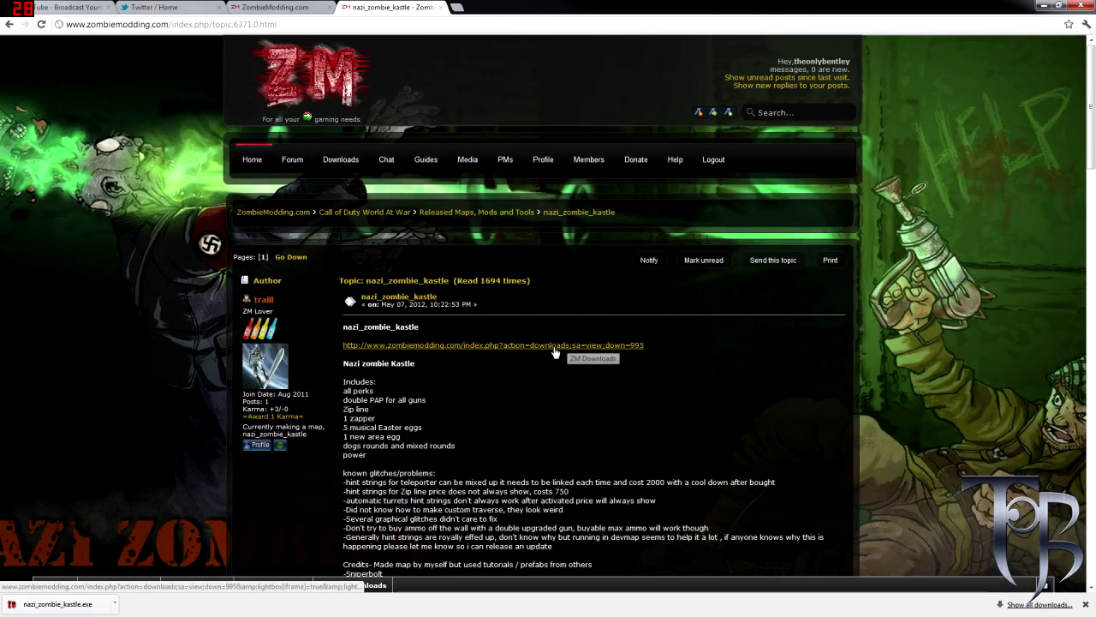
scroll(661, 346, down, 4)
scroll(480, 300, down, 15)
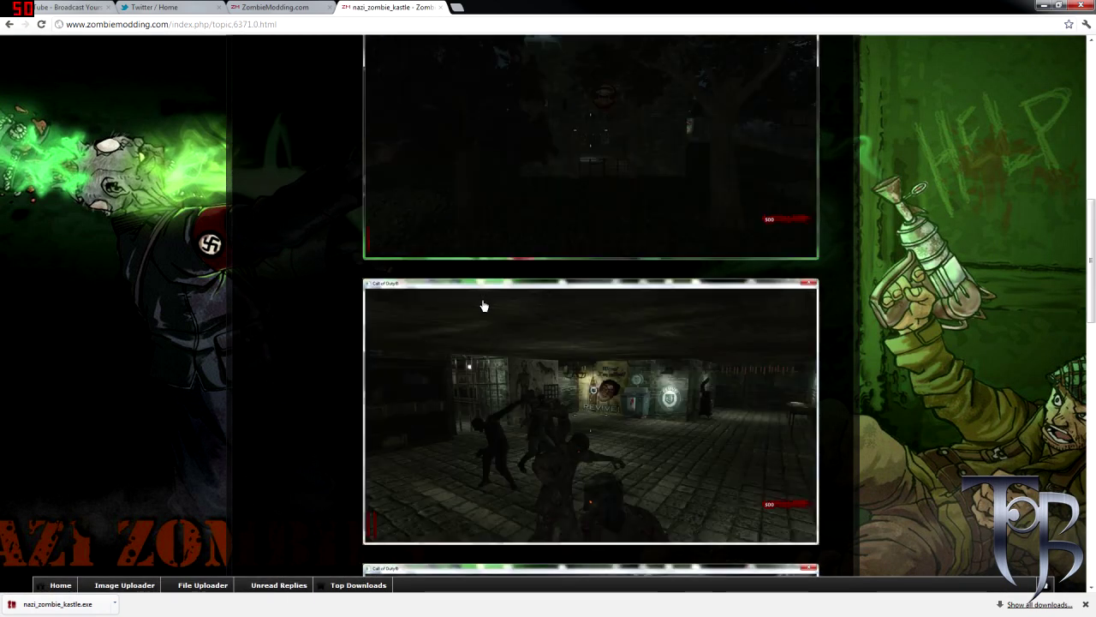
scroll(675, 362, up, 15)
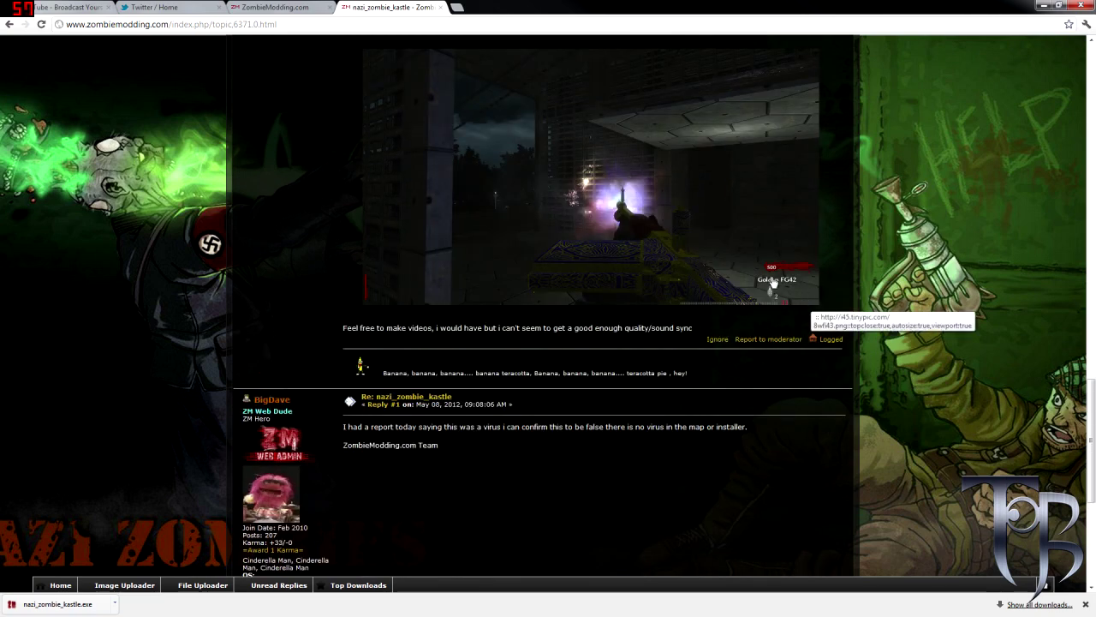
scroll(589, 389, up, 3)
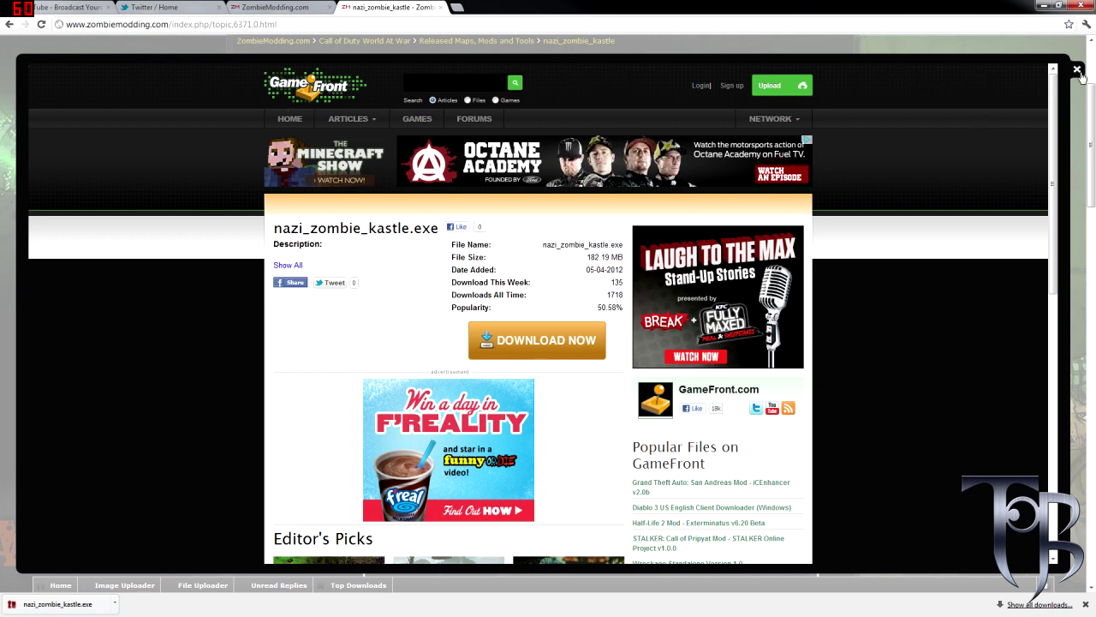
Close the GameFront download page for nazi_zombie_kastle.exe
click(933, 184)
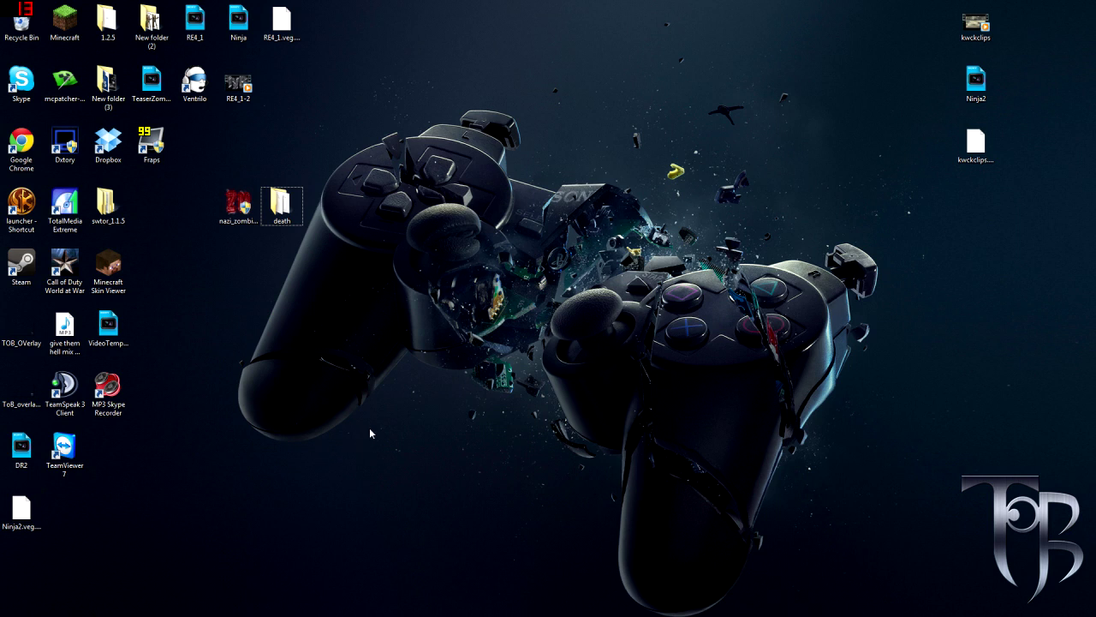
Run the nazi_zombie_kastle installer from its desktop icon
click(243, 223)
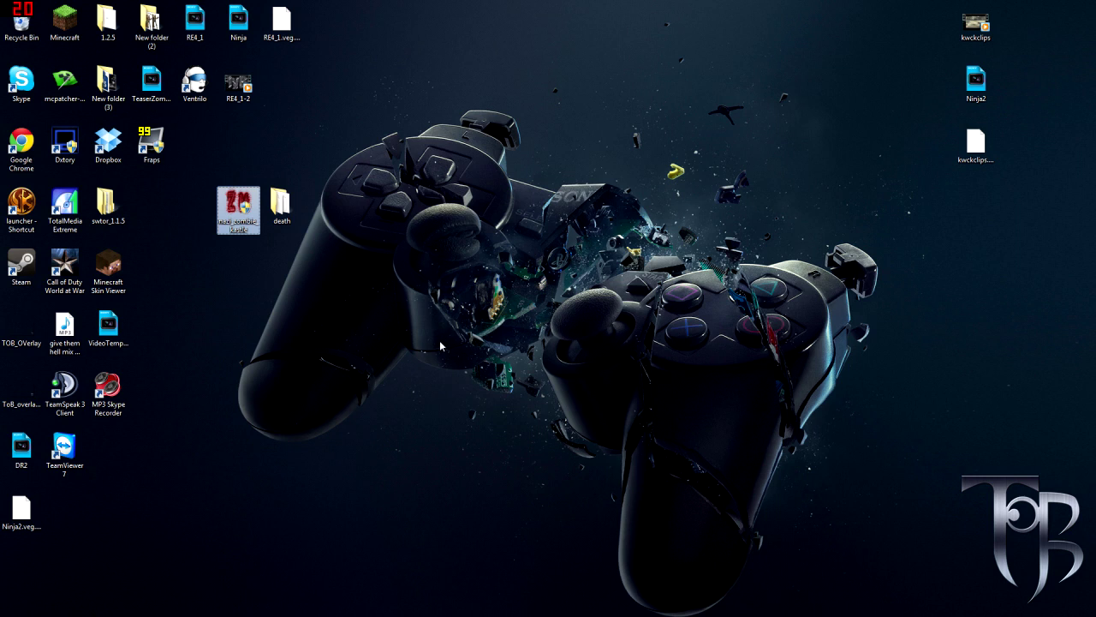
double_click(235, 205)
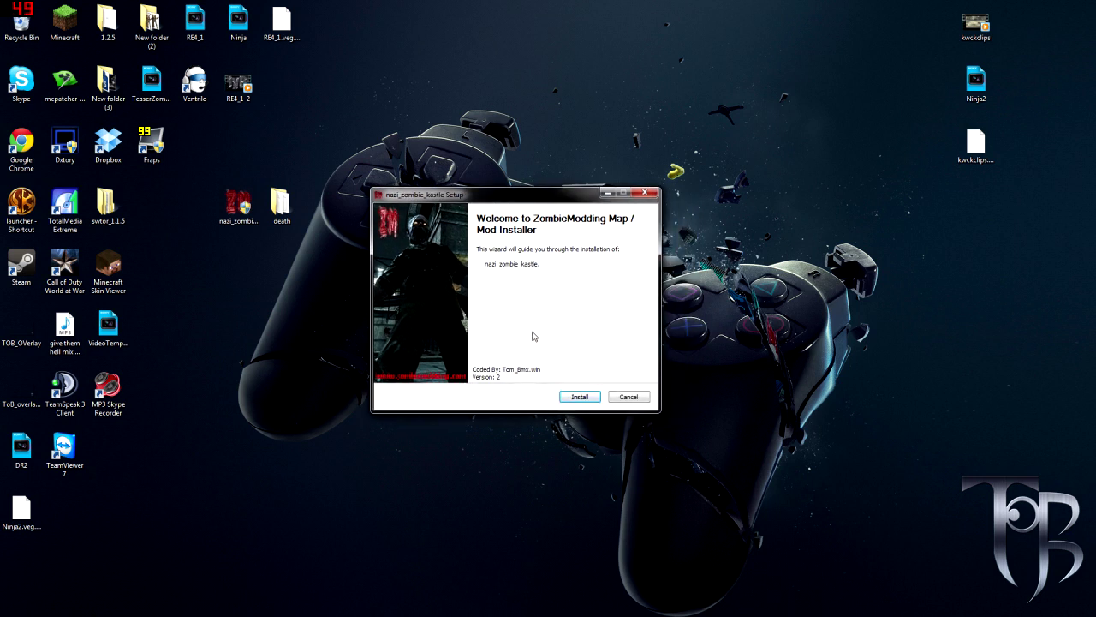
Install nazi_zombie_kastle, skip the Start Menu shortcut, and finish the wizard
click(591, 400)
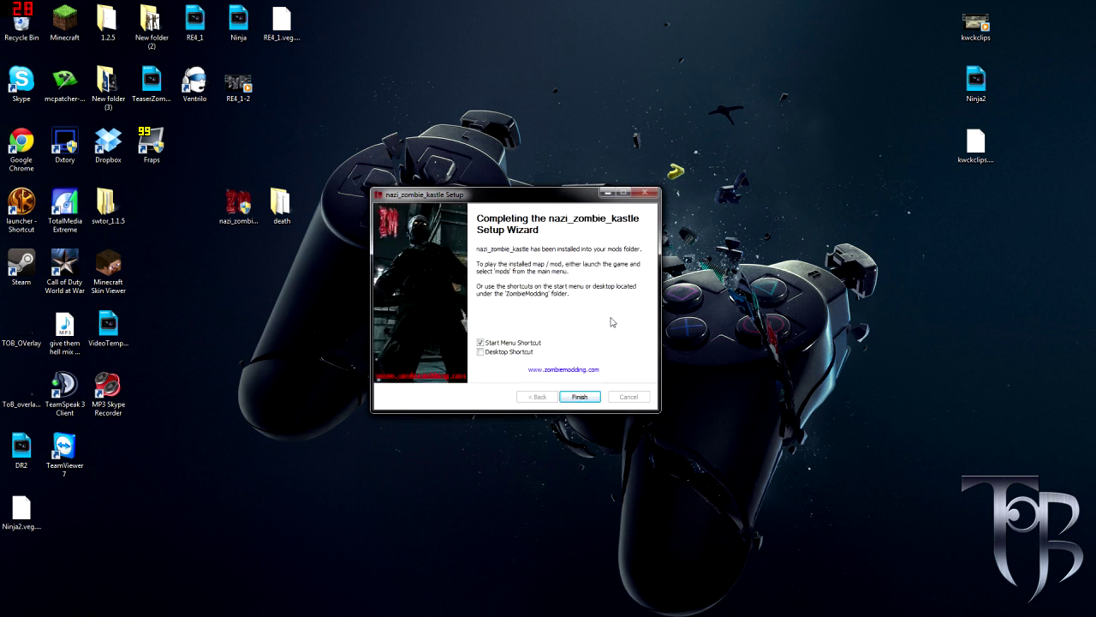
click(480, 343)
click(593, 400)
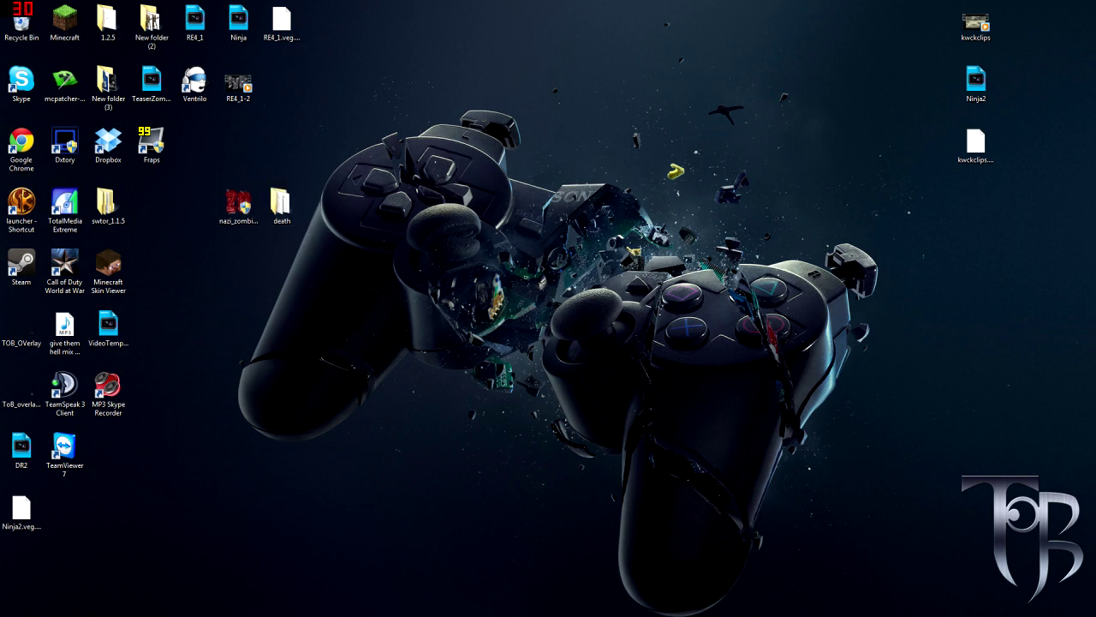
Open drive A (D:) in Explorer, minimize it, and move the death folder lower
key(super+e)
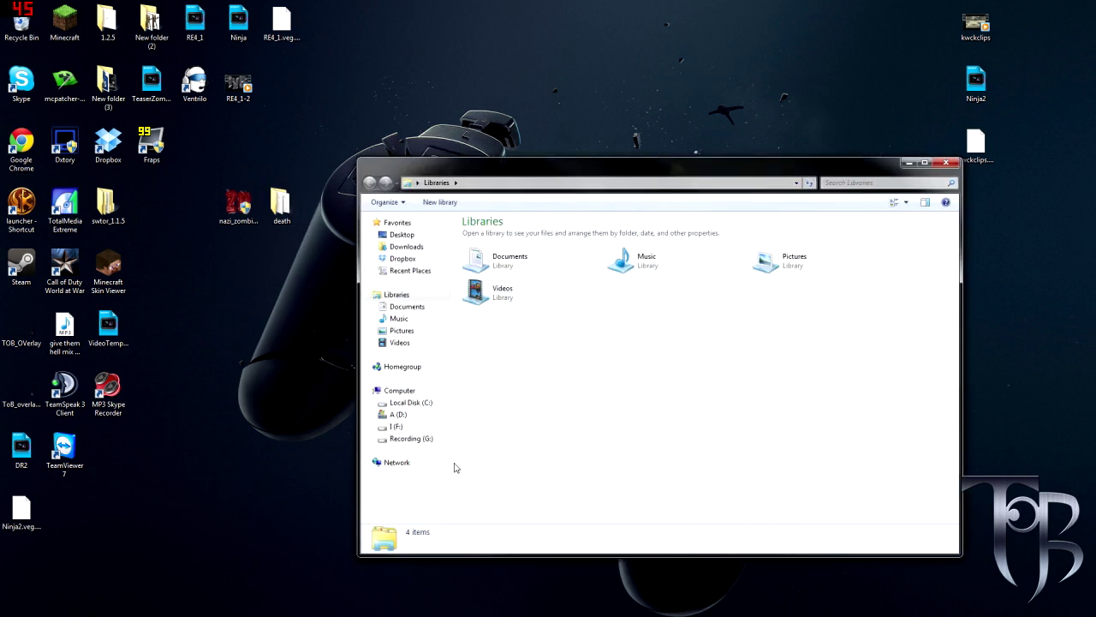
click(397, 416)
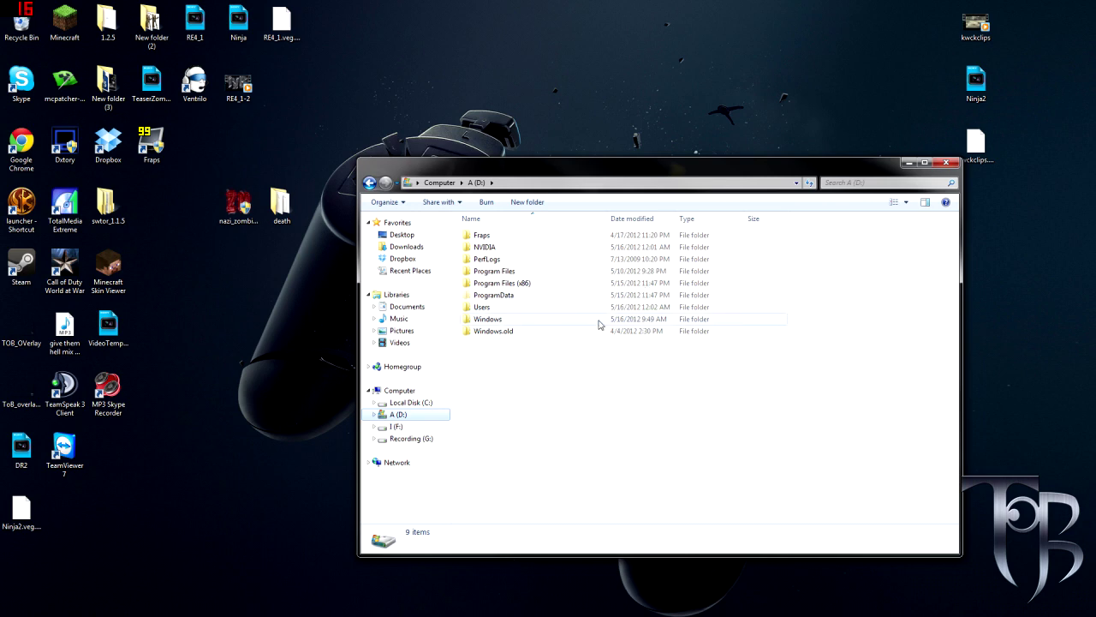
click(911, 164)
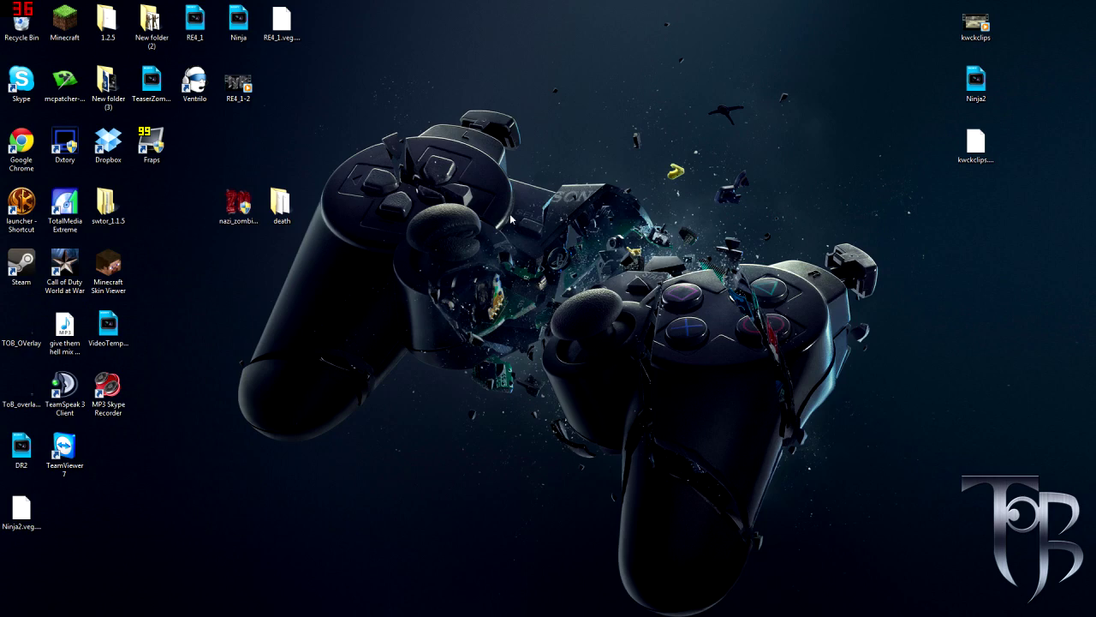
drag(283, 210, 325, 273)
Archive the death folder into death.rar with default WinRAR settings
right_click(324, 259)
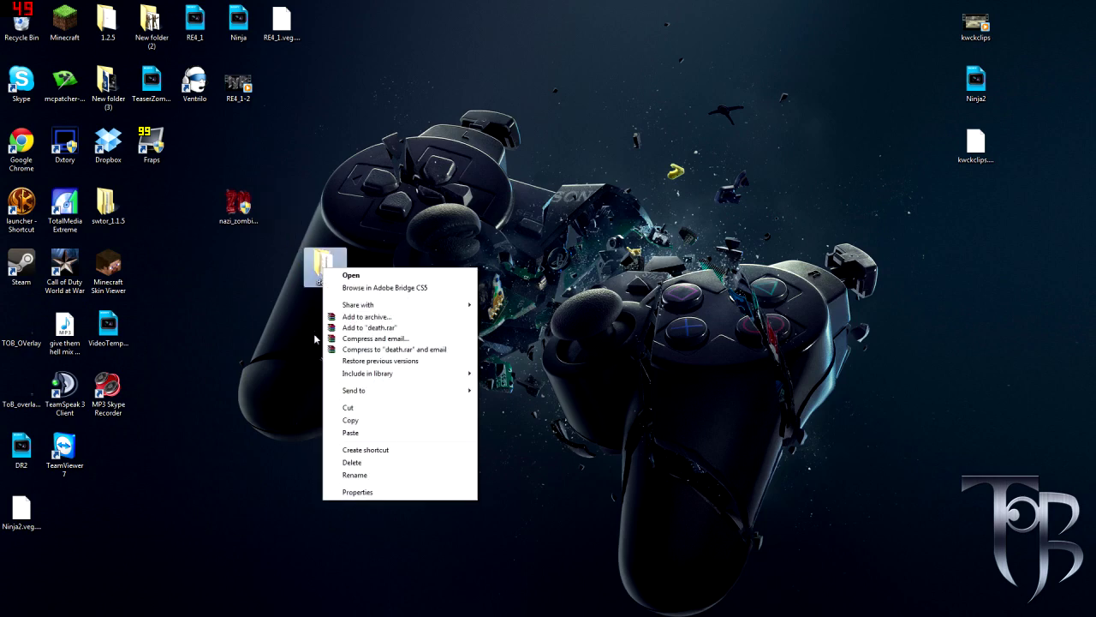
click(378, 318)
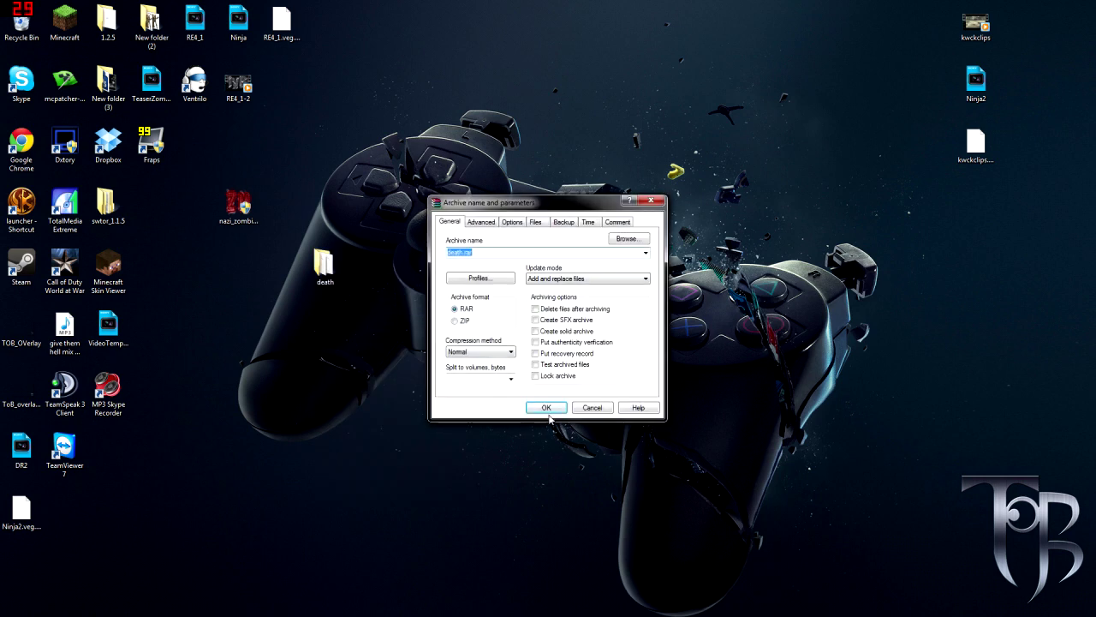
click(547, 410)
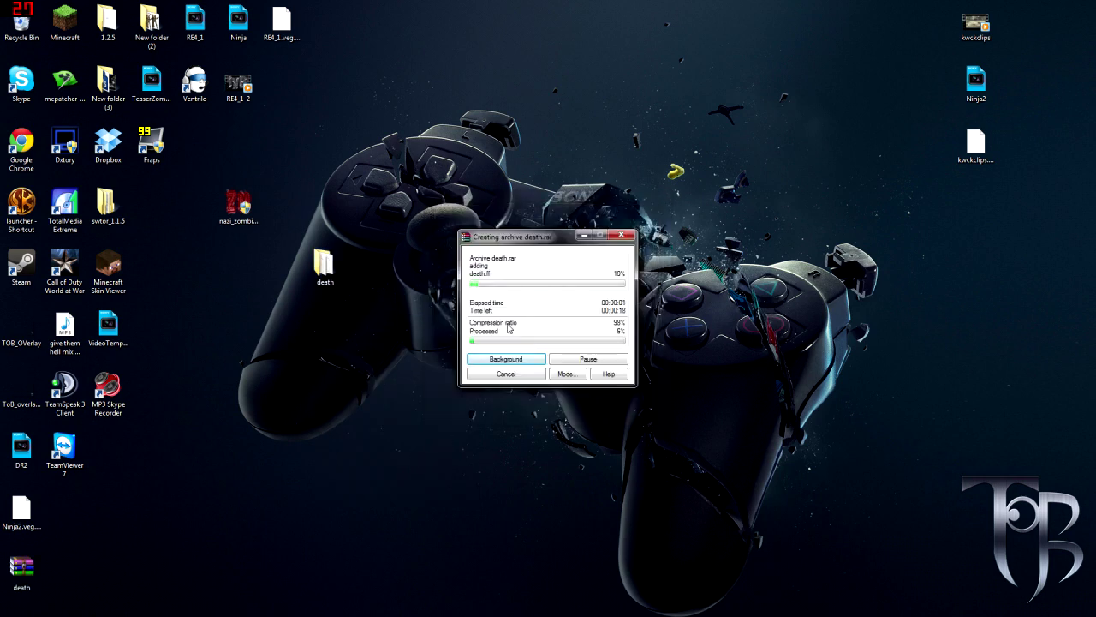
Place death.rar beside the death folder and open the folder to view its files
drag(22, 567, 276, 272)
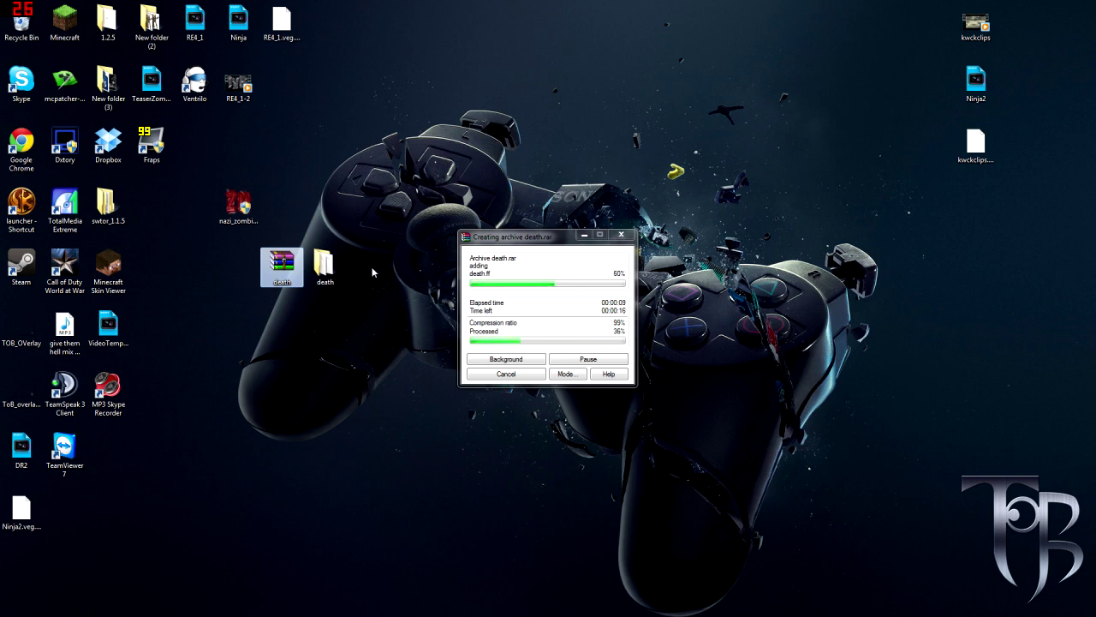
click(343, 279)
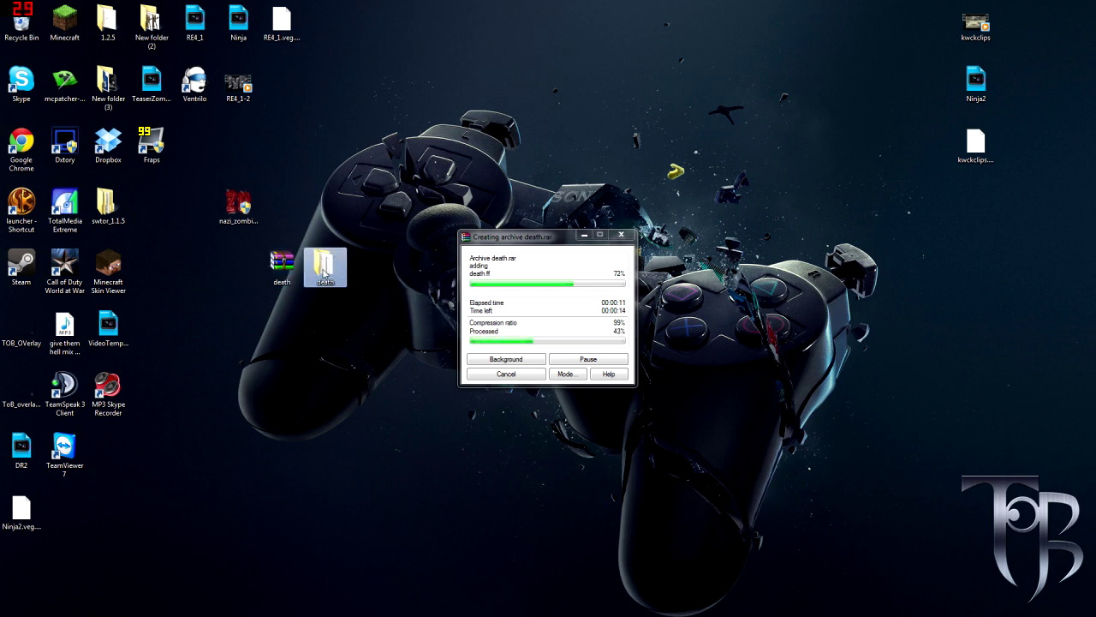
double_click(326, 267)
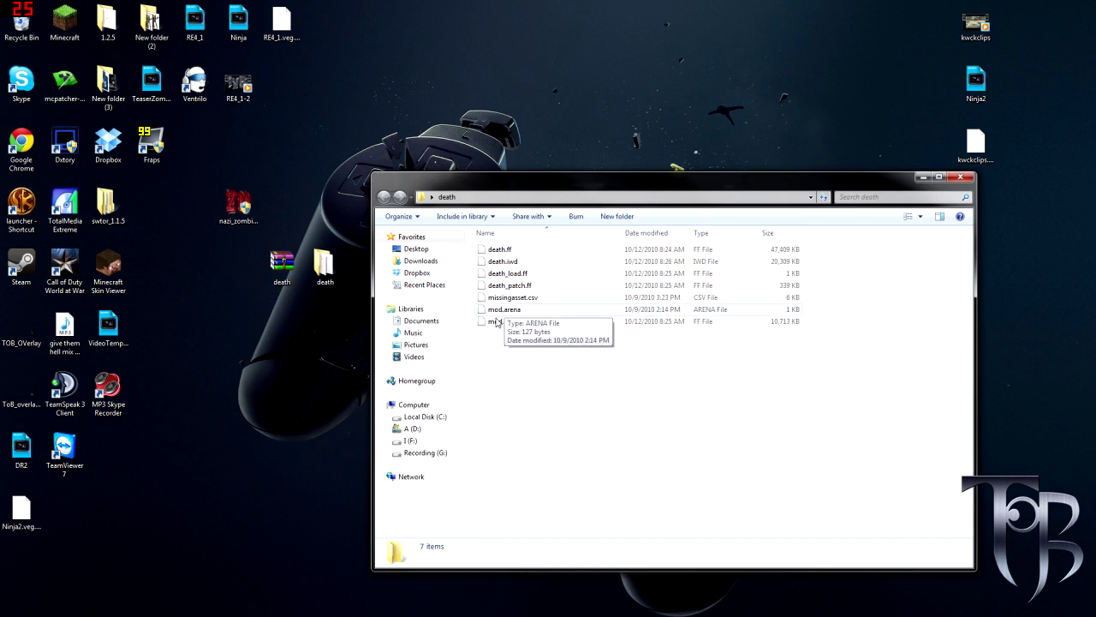
click(960, 176)
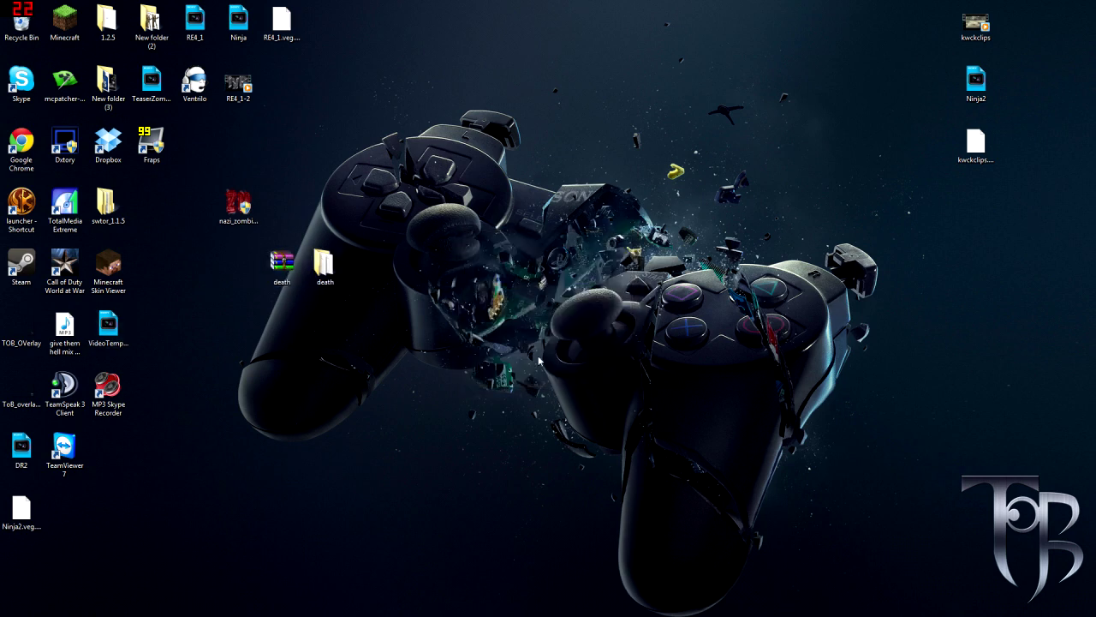
double_click(282, 261)
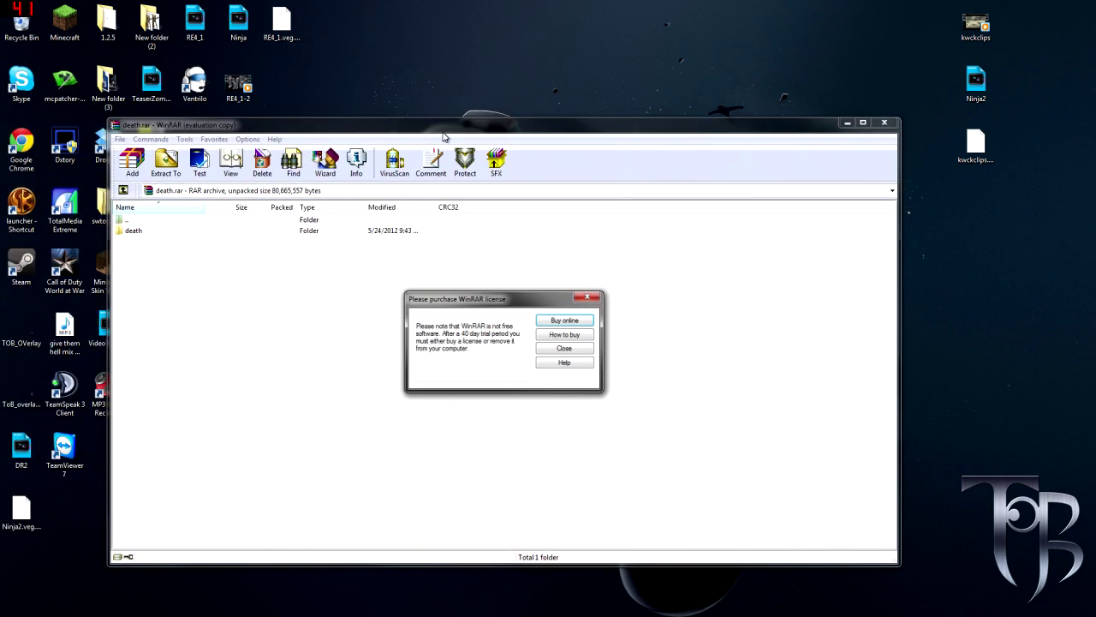
click(588, 296)
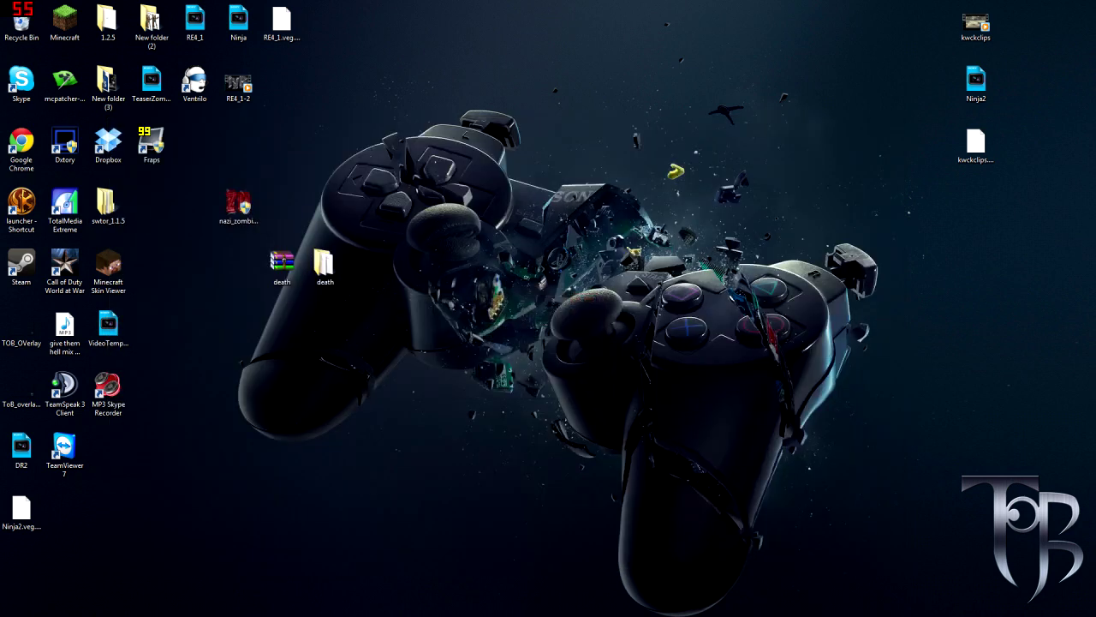
double_click(281, 261)
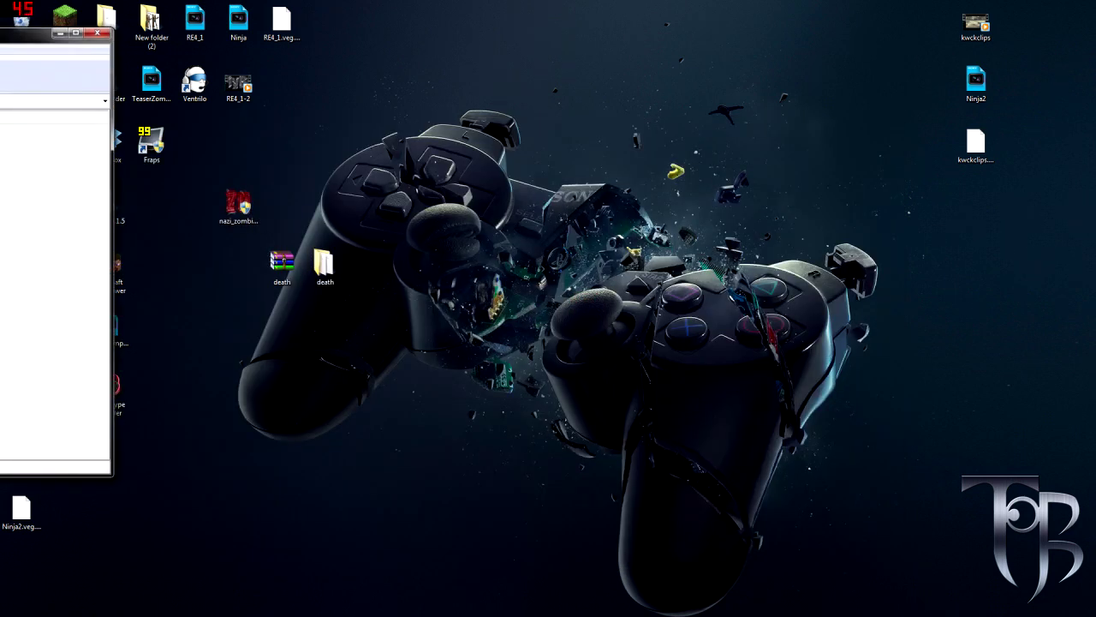
drag(548, 112, 586, 106)
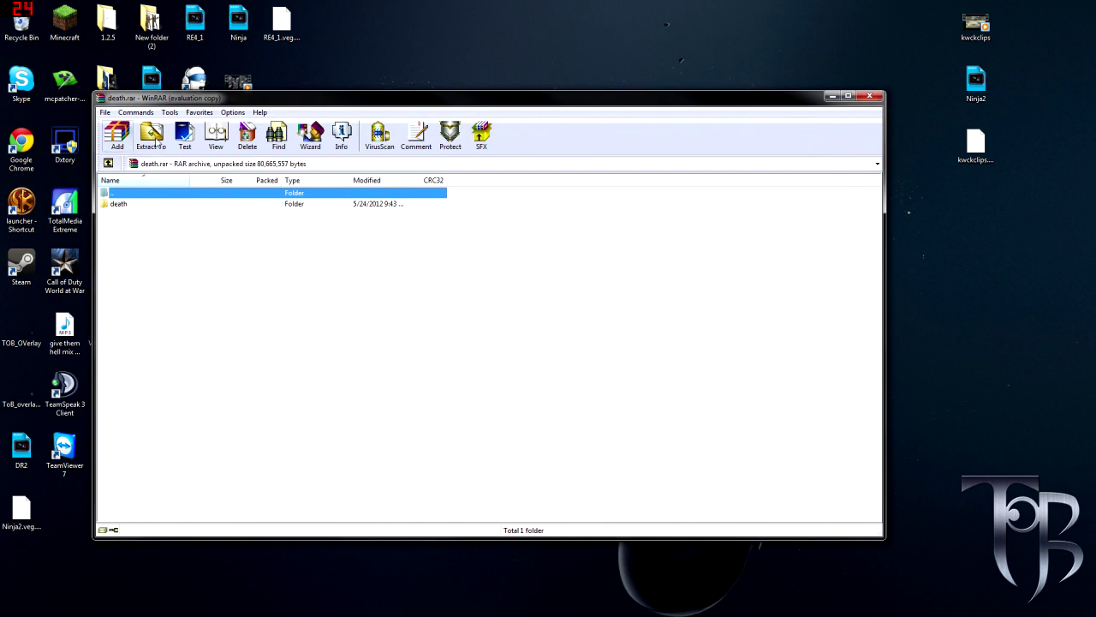
click(869, 96)
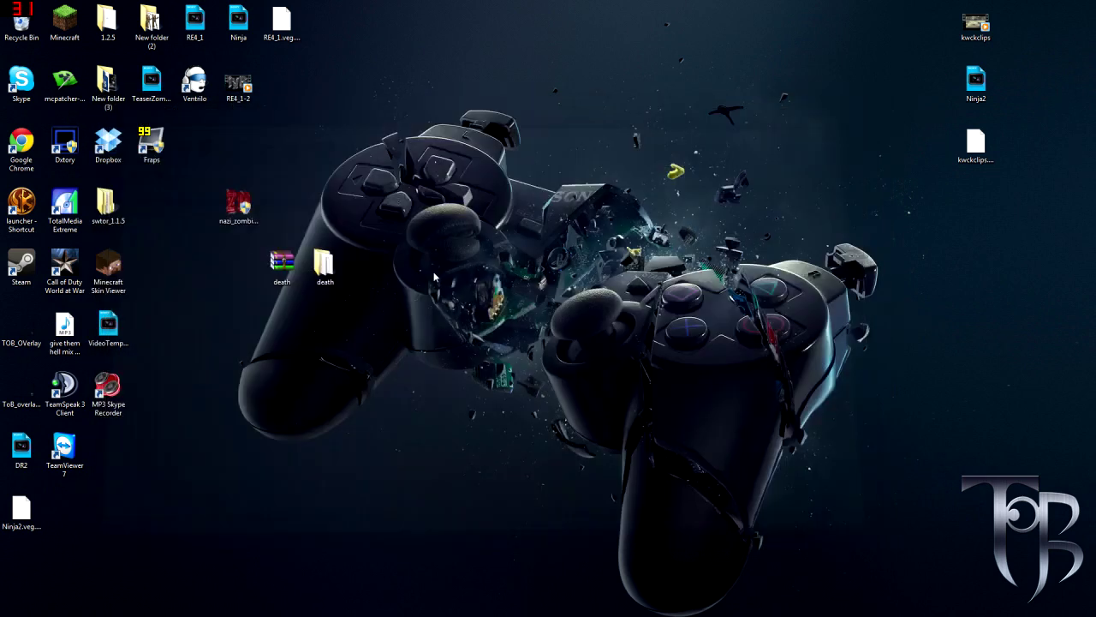
right_click(291, 250)
click(468, 292)
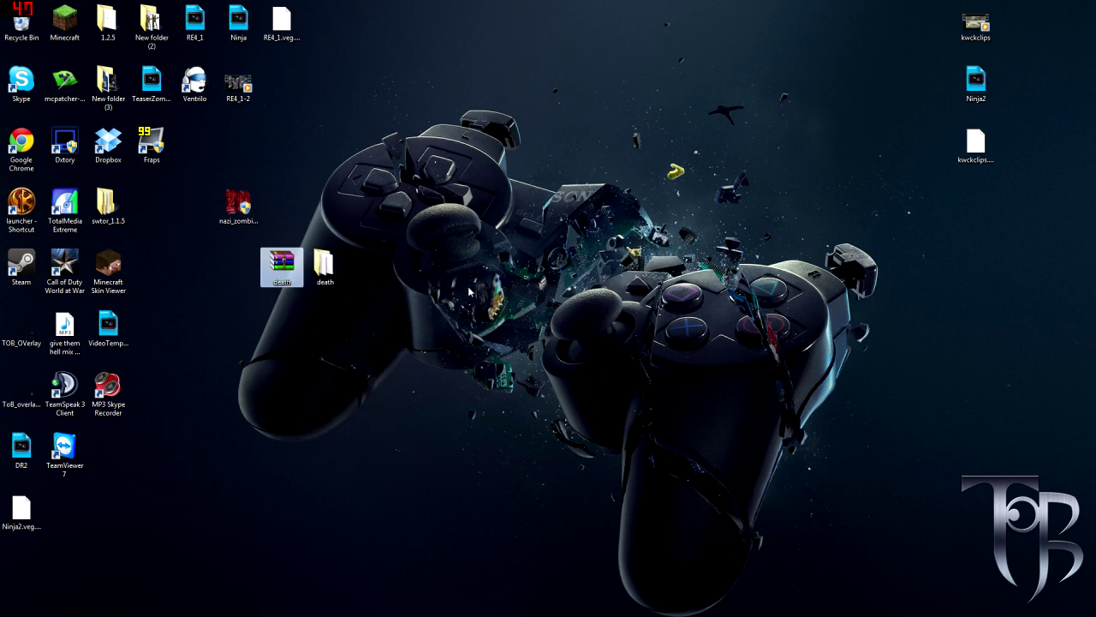
click(468, 292)
click(325, 265)
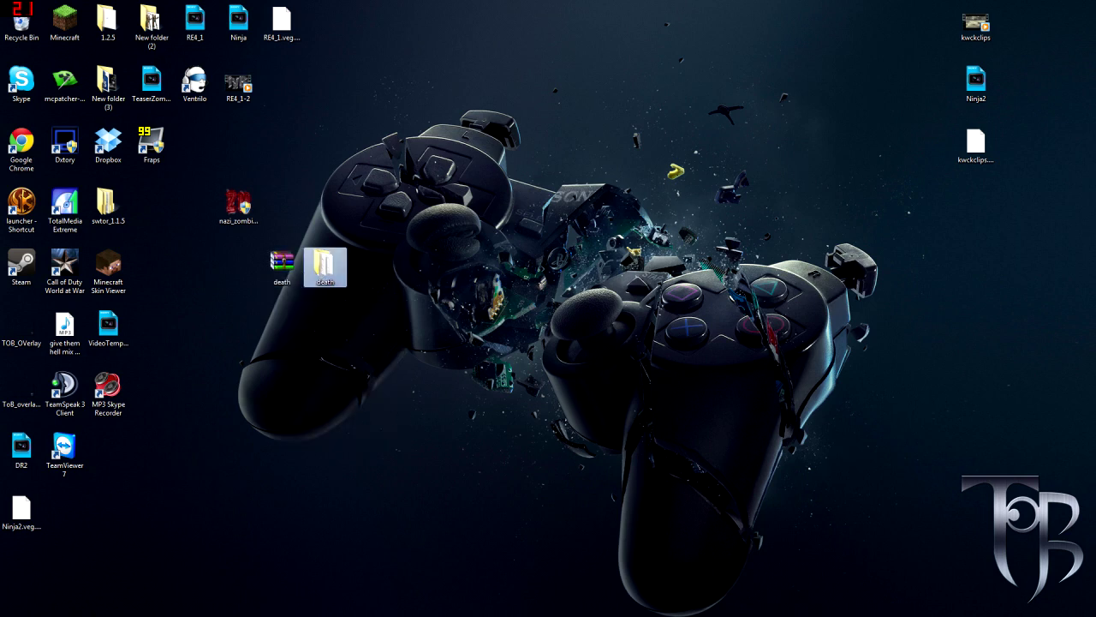
key(Return)
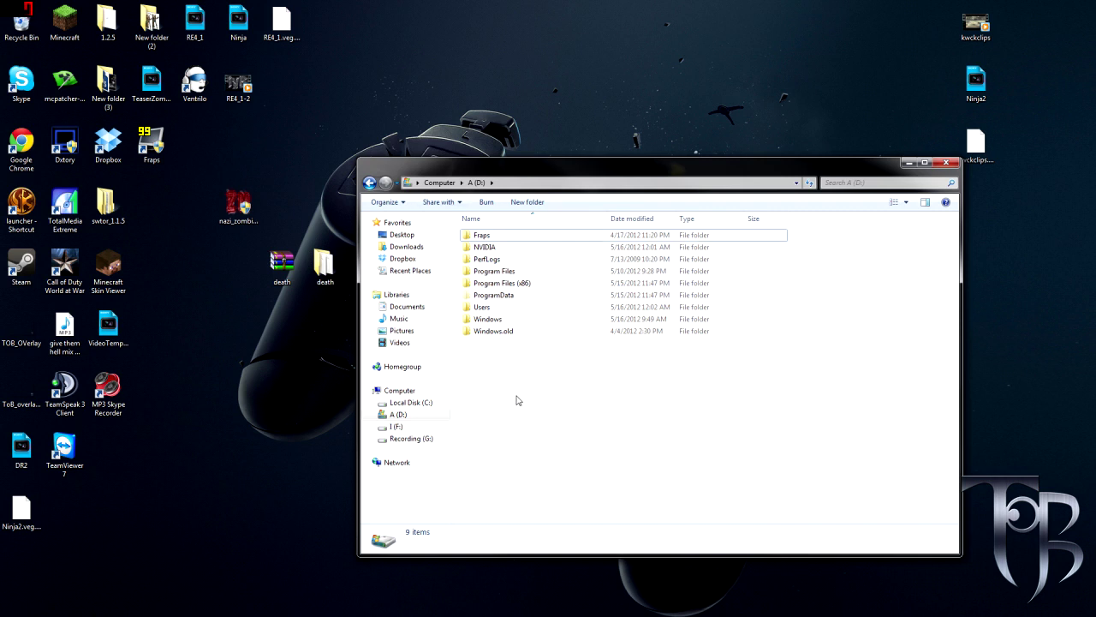
Browse into Users, the profile folder and AppData, return to the profile folder, then minimize
double_click(476, 308)
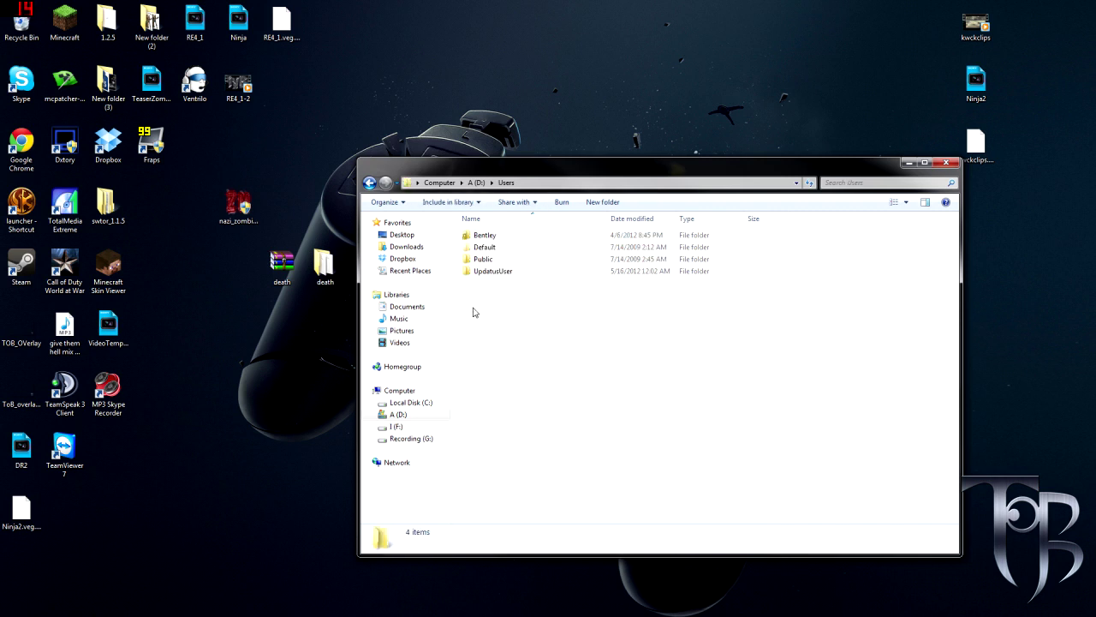
double_click(478, 236)
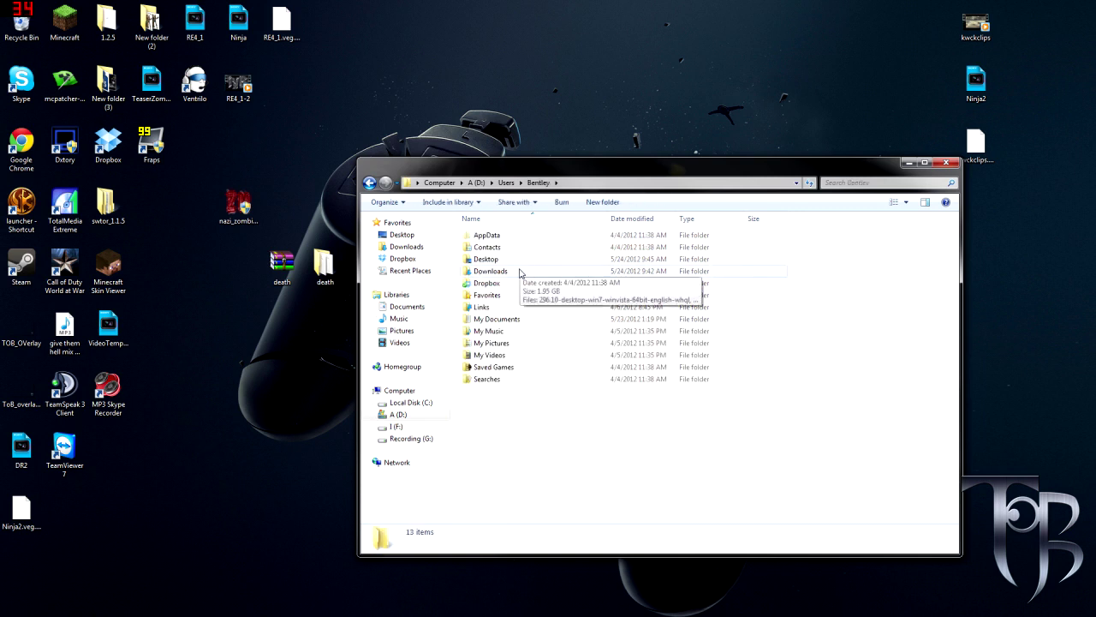
double_click(488, 234)
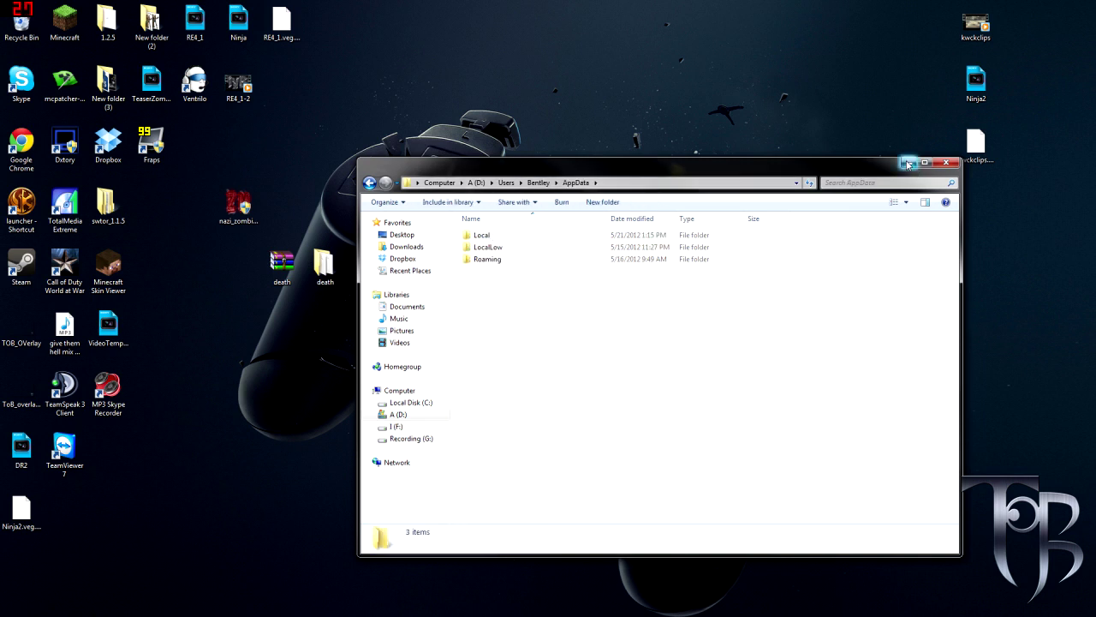
click(538, 183)
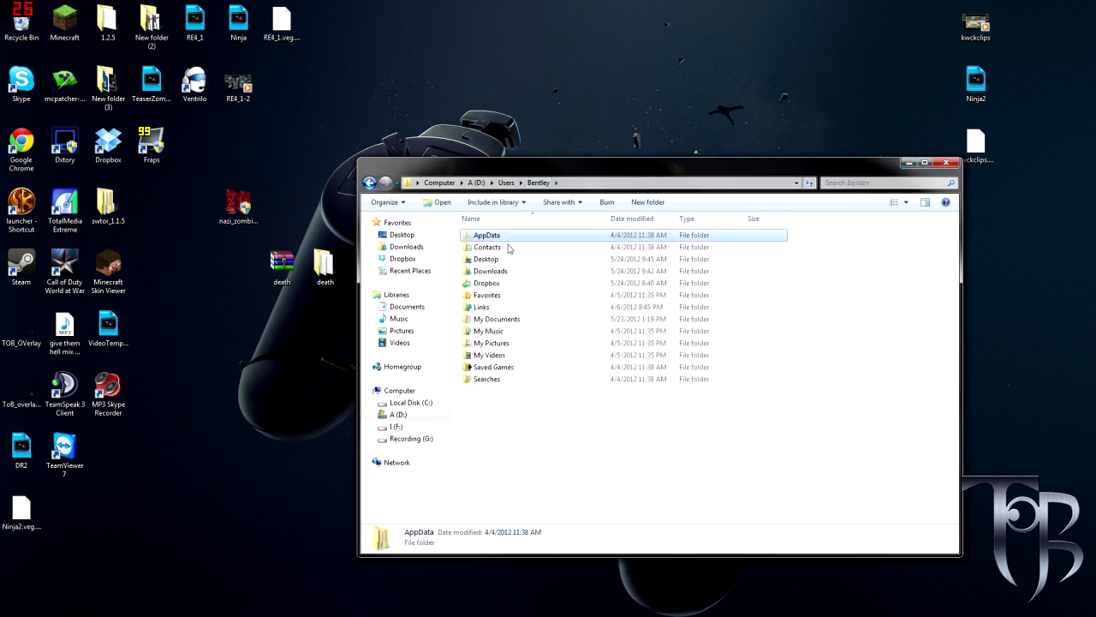
click(909, 164)
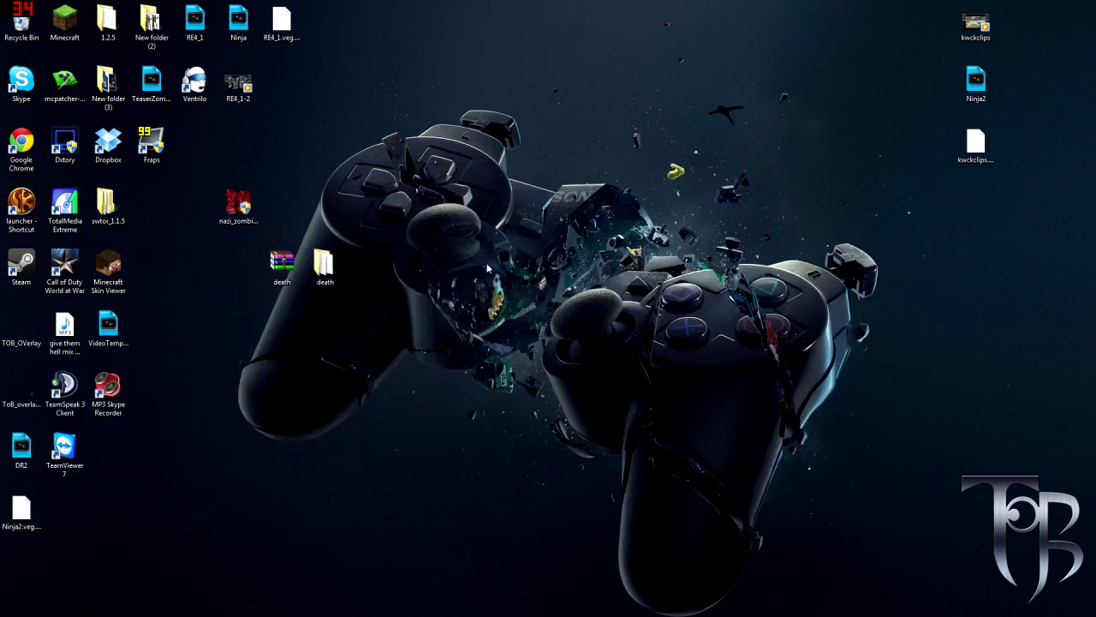
Reach Control Panel through desktop Personalize and open Appearance and Personalization
right_click(496, 304)
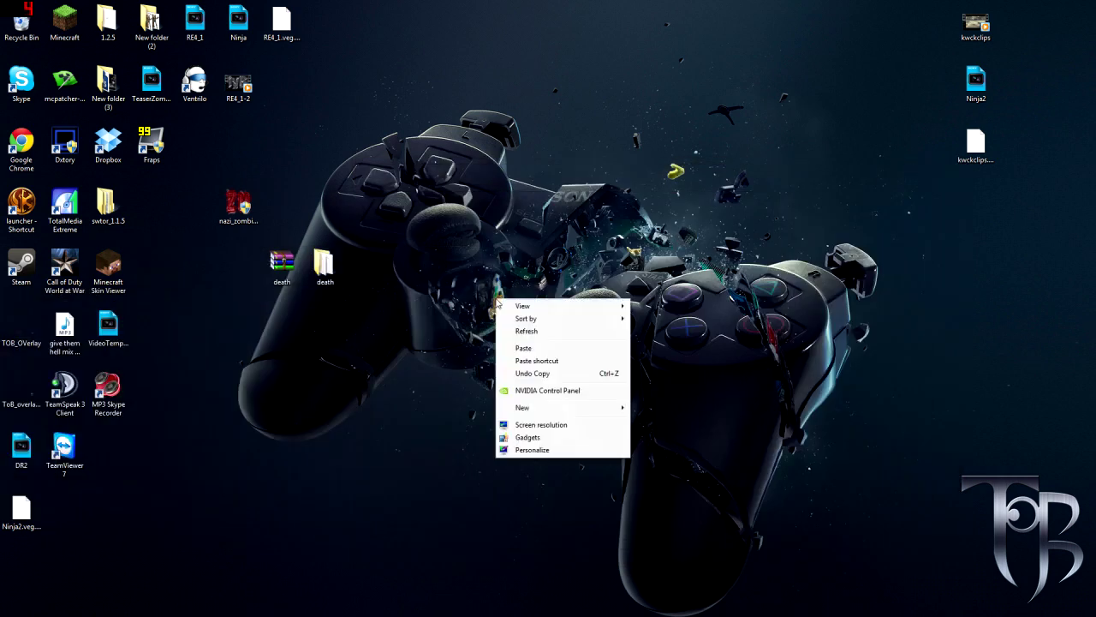
click(532, 451)
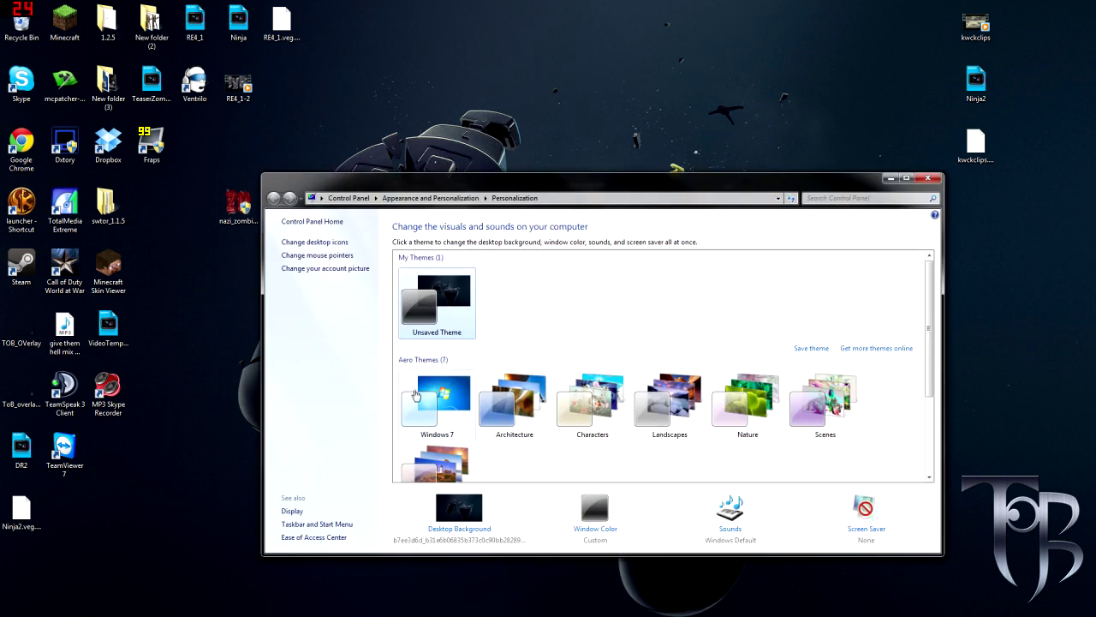
click(349, 198)
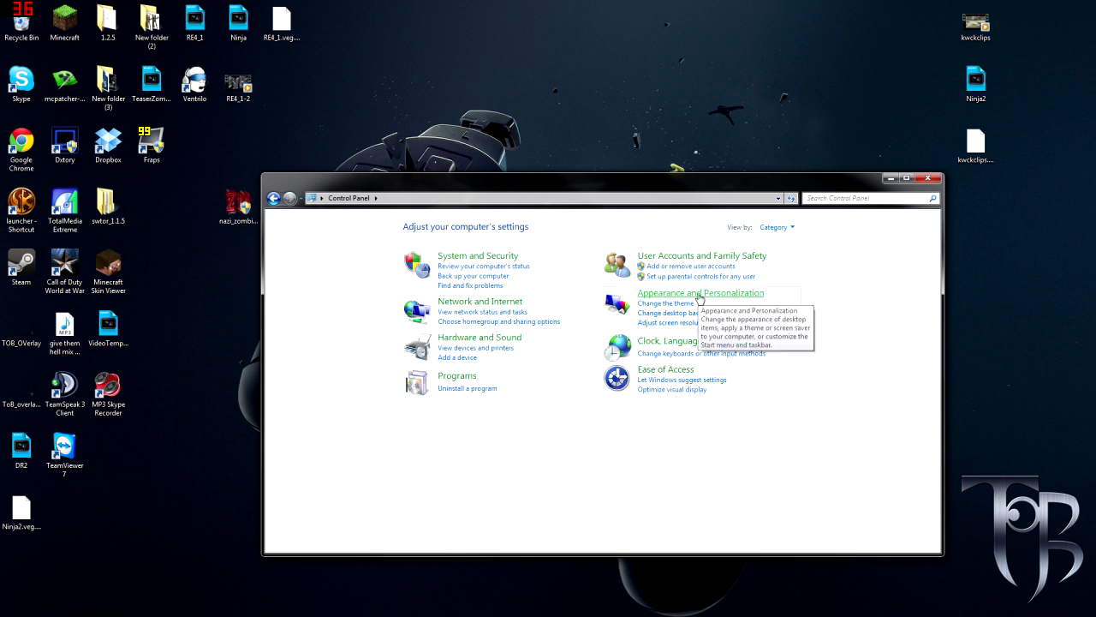
click(700, 295)
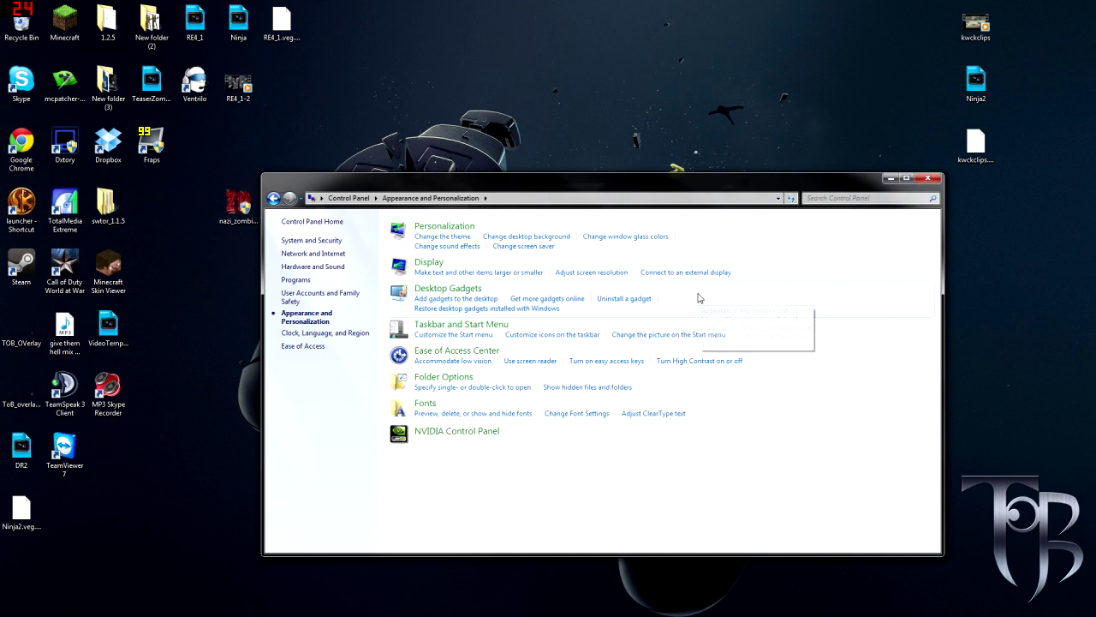
Enable showing hidden files, folders and drives, then close Control Panel
click(587, 391)
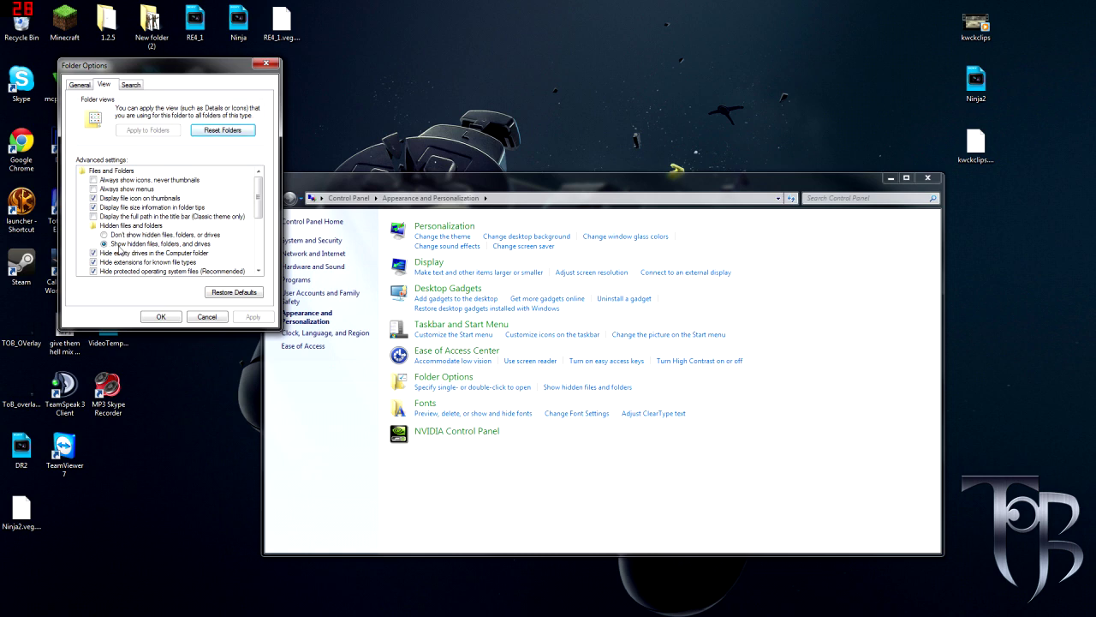
click(175, 320)
click(927, 178)
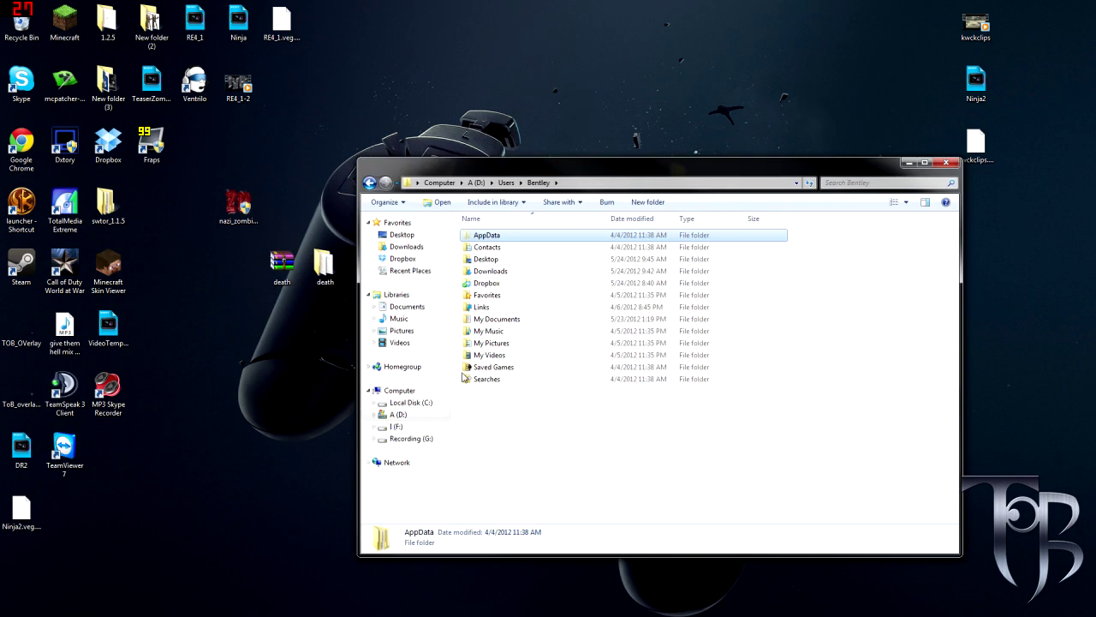
Navigate through AppData, Local, Activision and CoDWaW to the mods folder
double_click(492, 237)
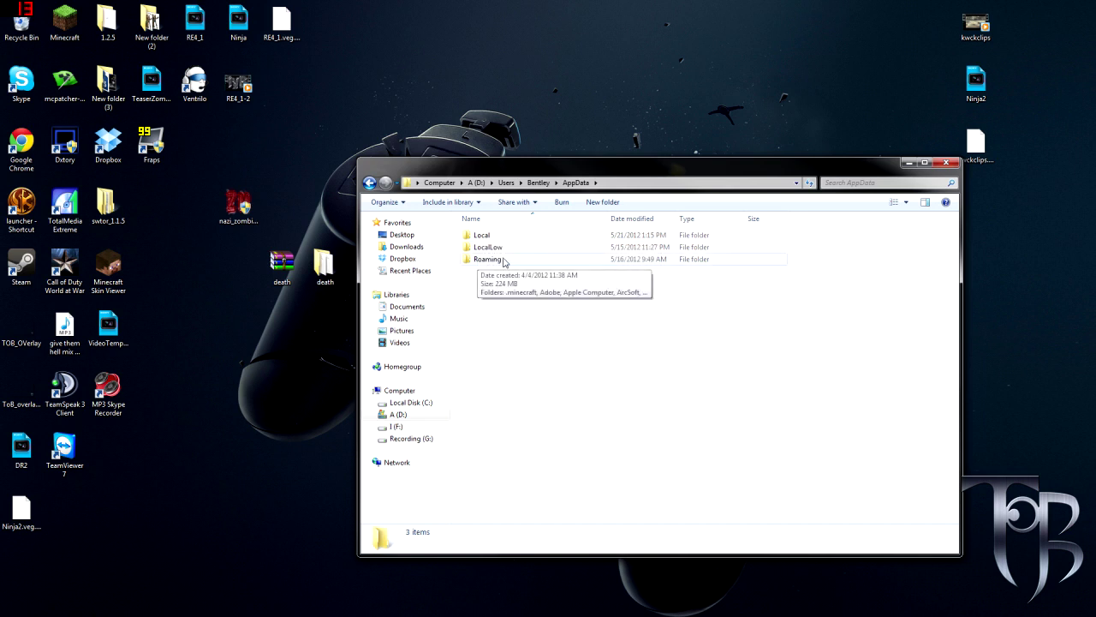
double_click(487, 236)
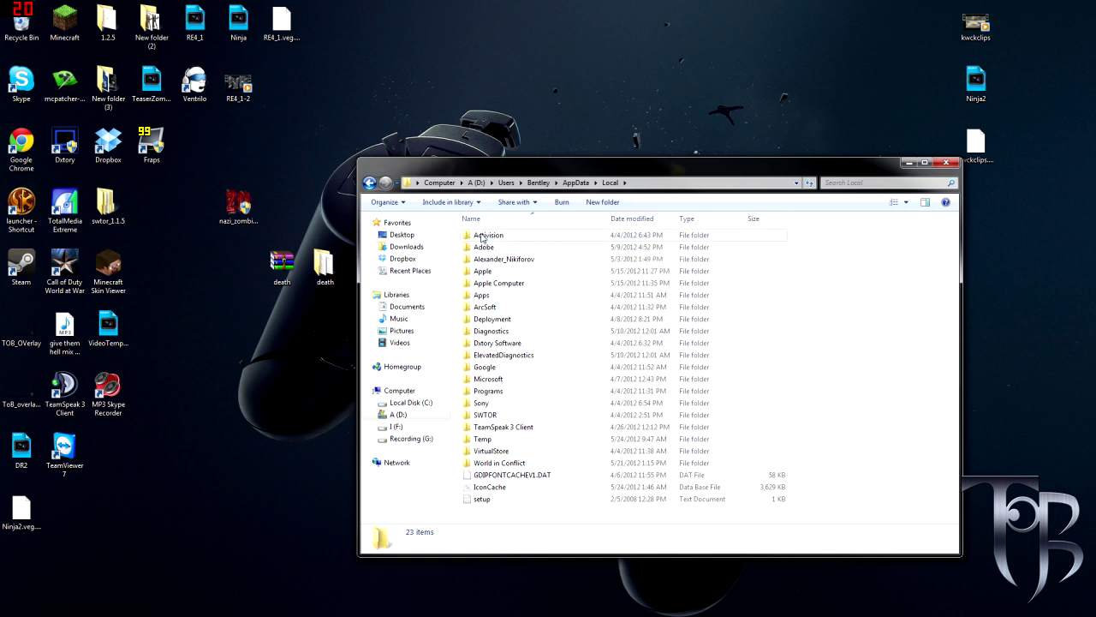
double_click(482, 237)
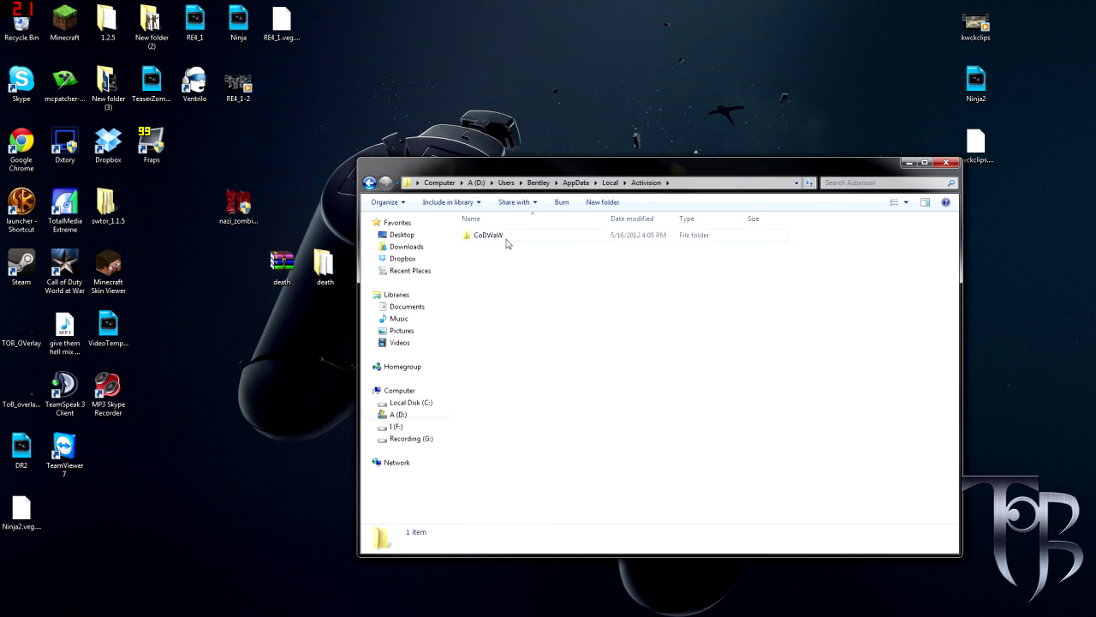
double_click(497, 237)
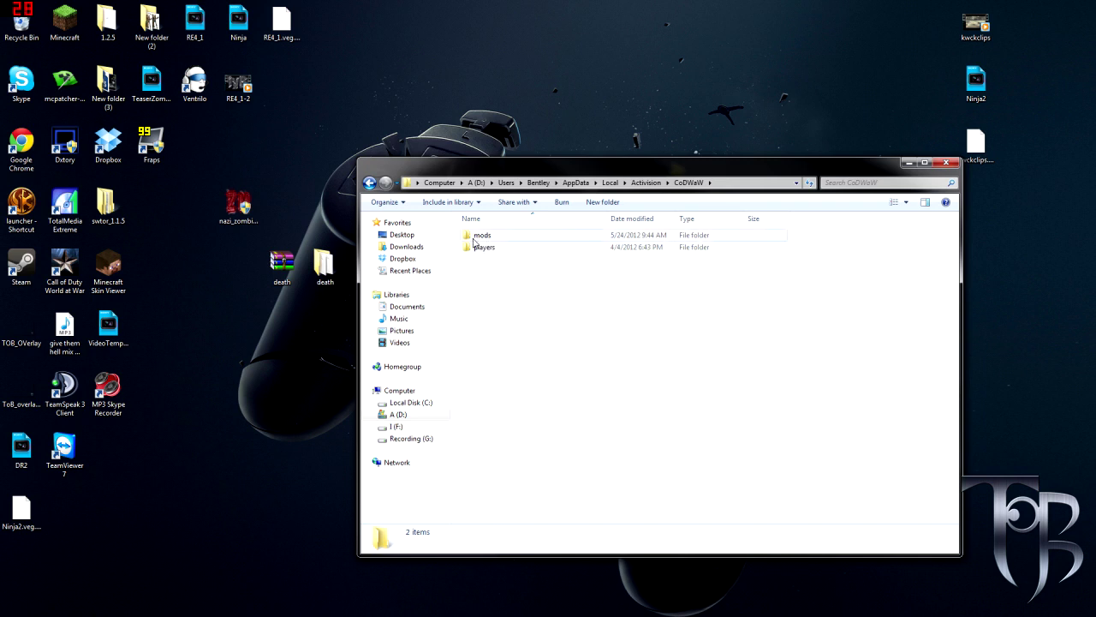
click(470, 237)
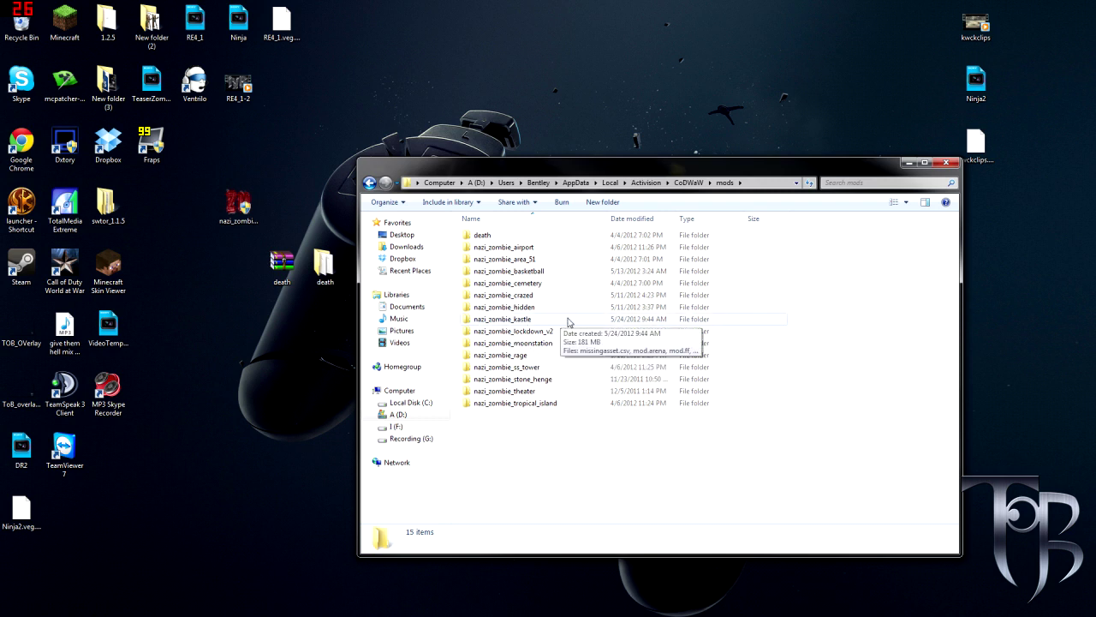
Show the nazi_zombie_kastle and death folders moving into mods, then close the mods window
click(226, 207)
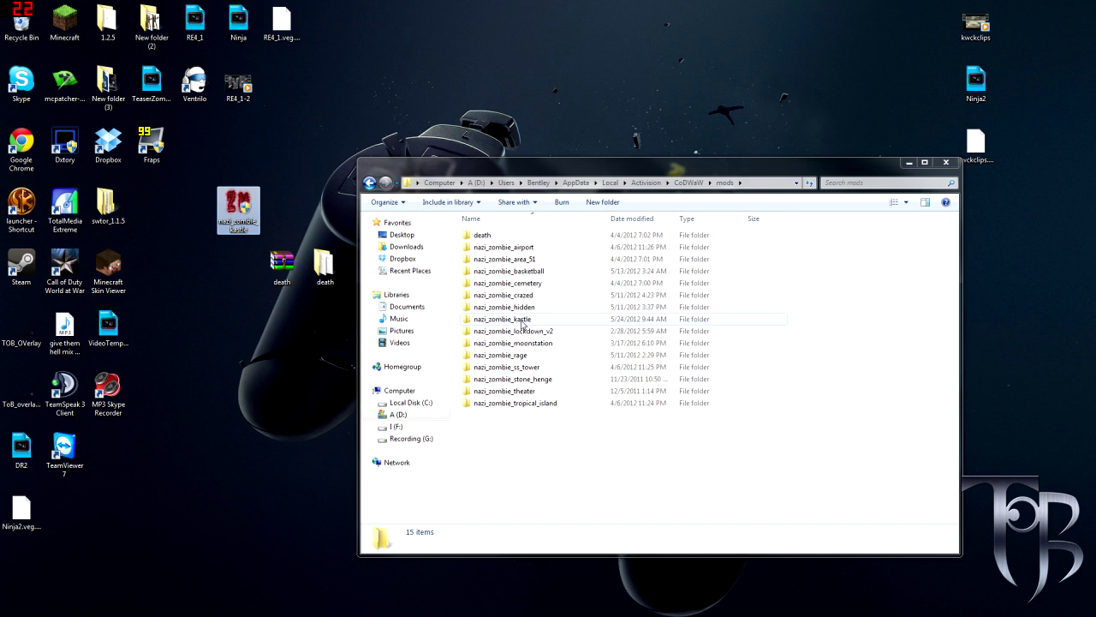
click(326, 271)
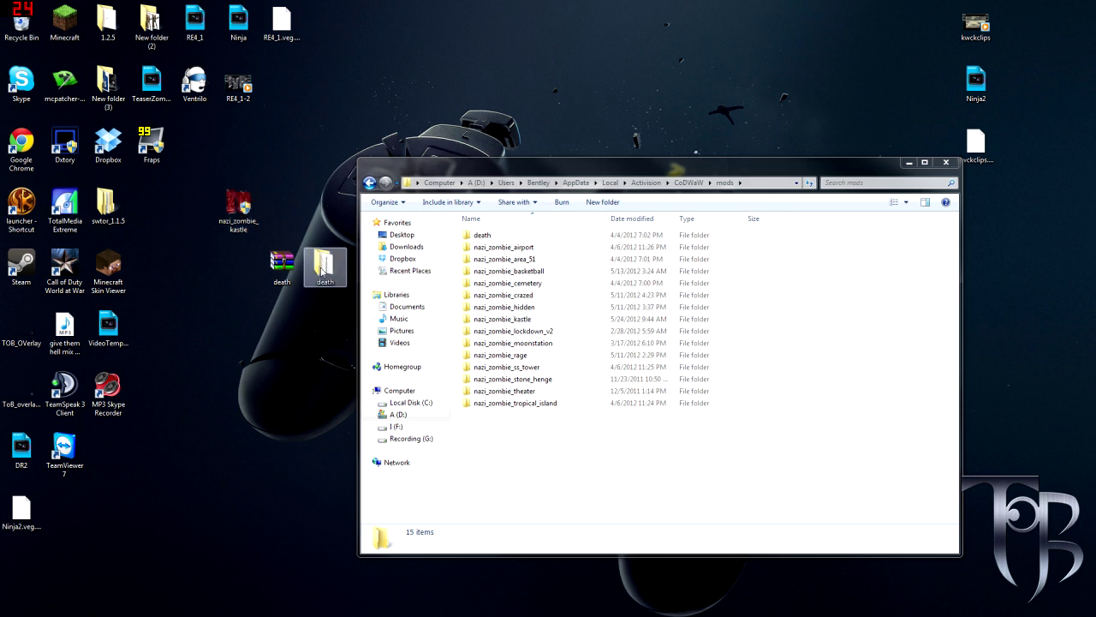
mouse_move(323, 272)
mouse_down()
mouse_move(402, 428)
mouse_move(566, 476)
mouse_move(305, 266)
mouse_move(319, 276)
mouse_up()
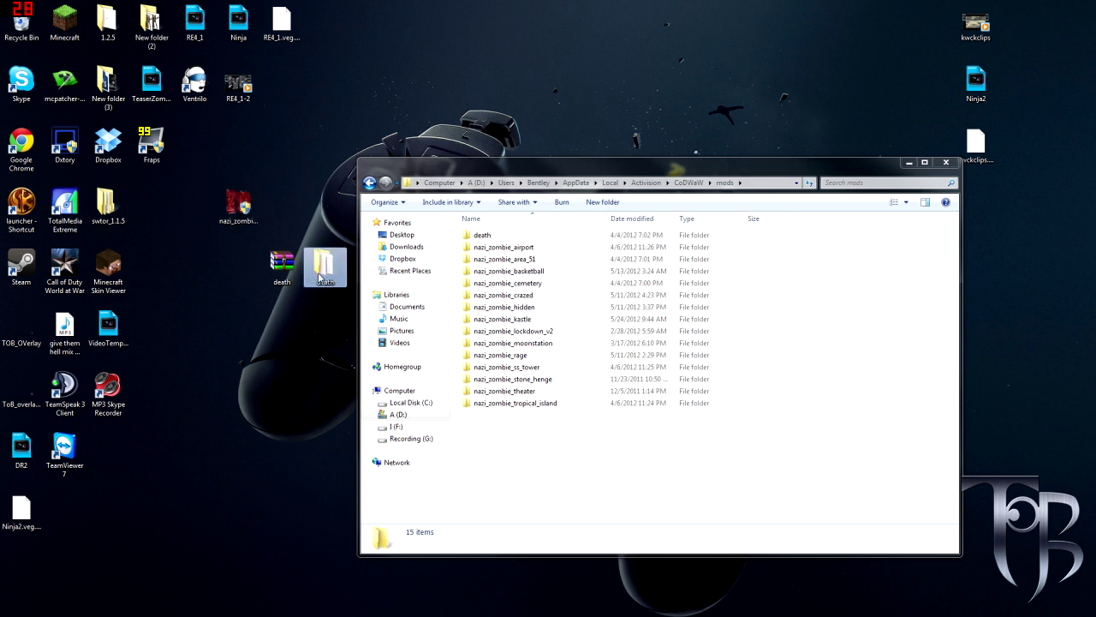
click(946, 163)
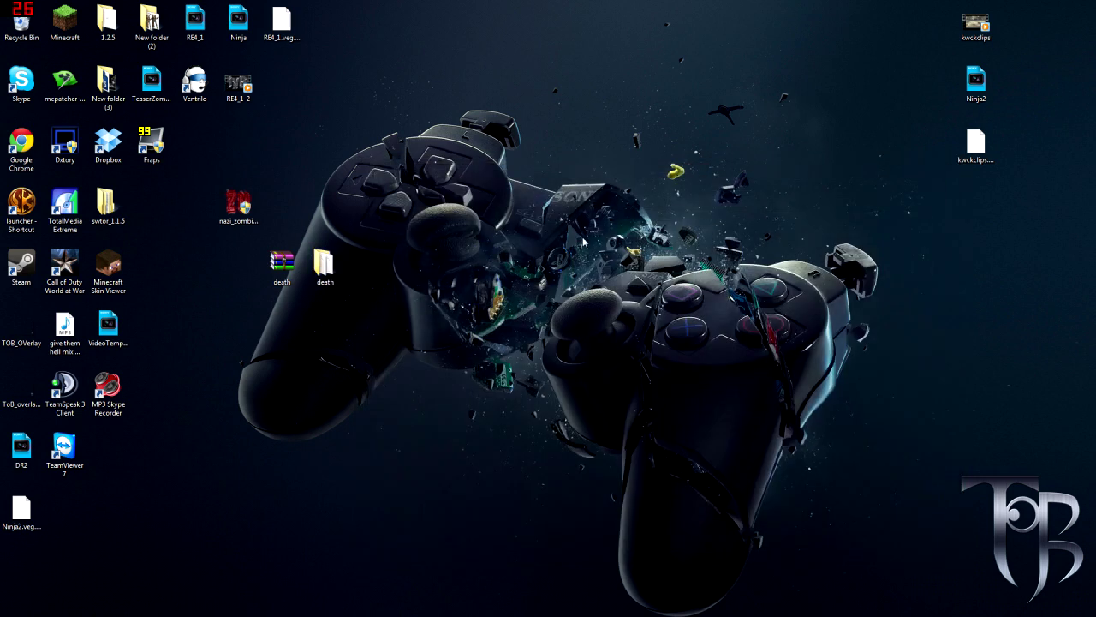